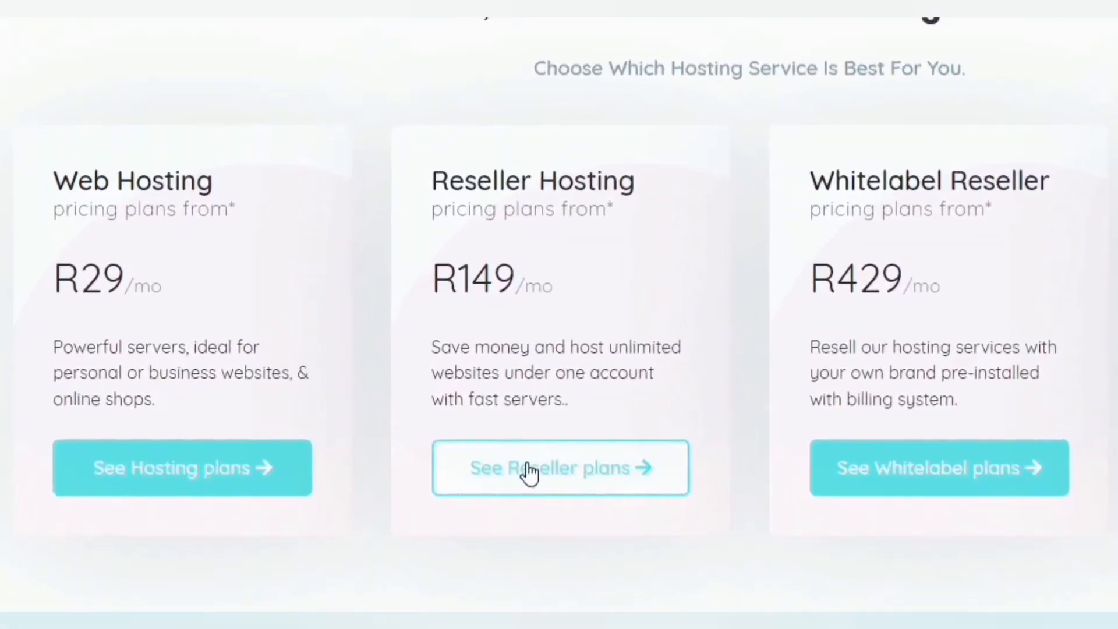
- Choose the Basic reseller plan (R149/month) from the Oner Hosting reseller plans page
left_click(460, 429)
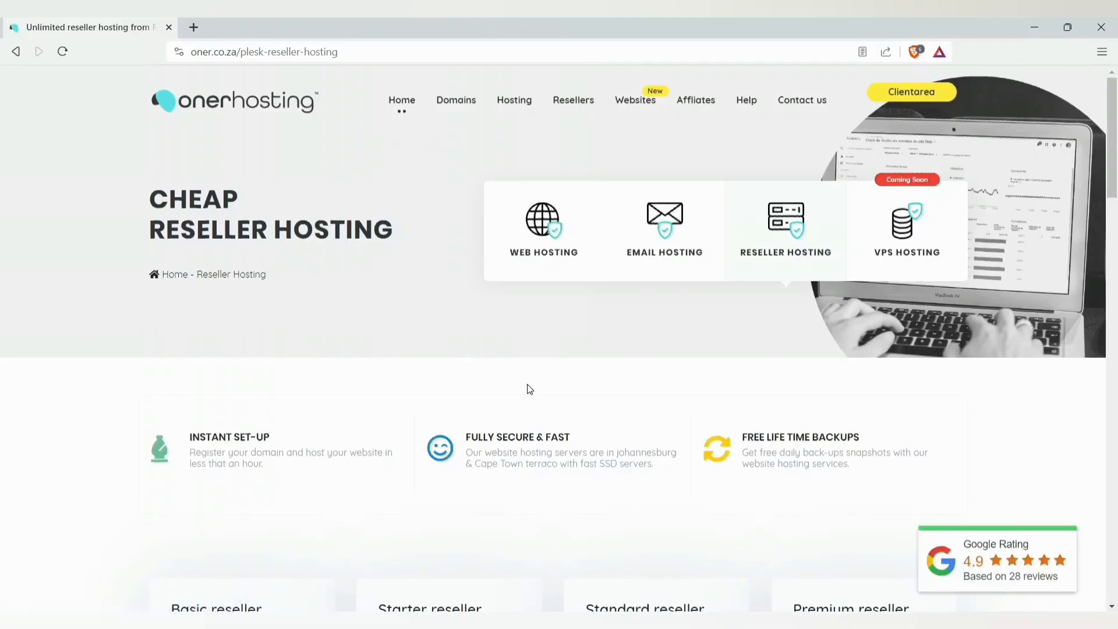
scroll(602, 327, "down", 7)
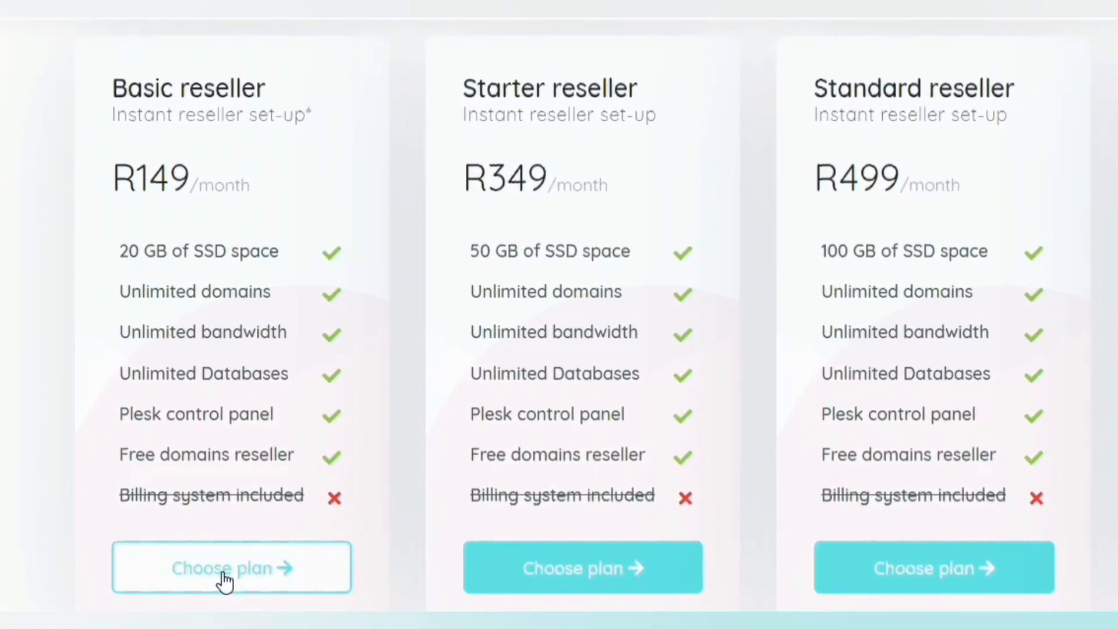
left_click(225, 581)
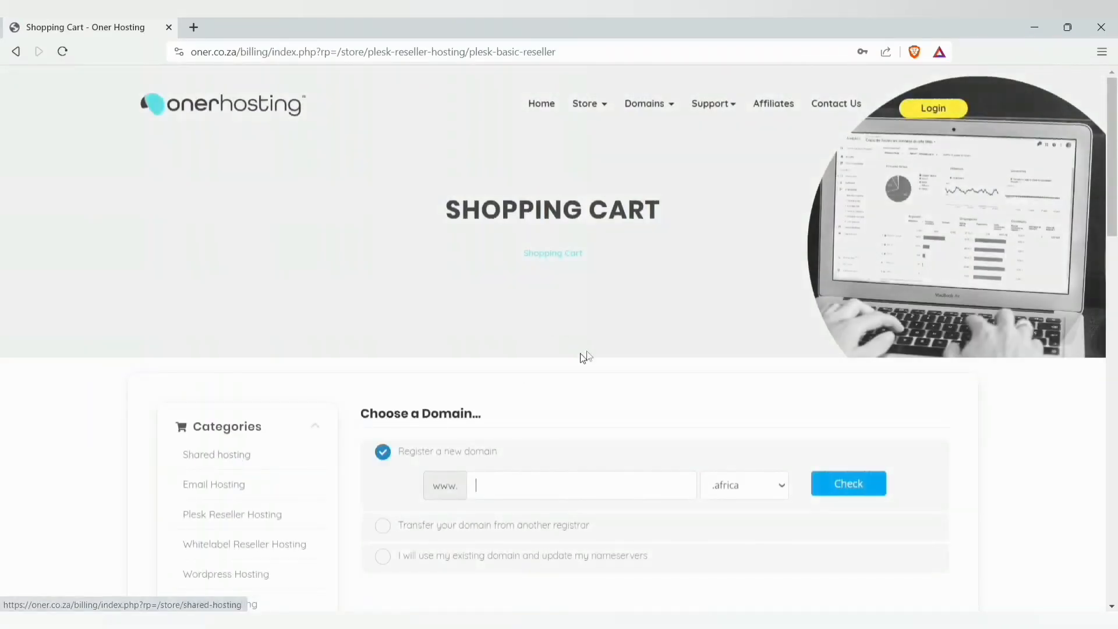
- Check that onerserve.web.za is available for R99 and continue to the Configure step
left_click_drag(1111, 134, 1110, 204)
type("onerser")
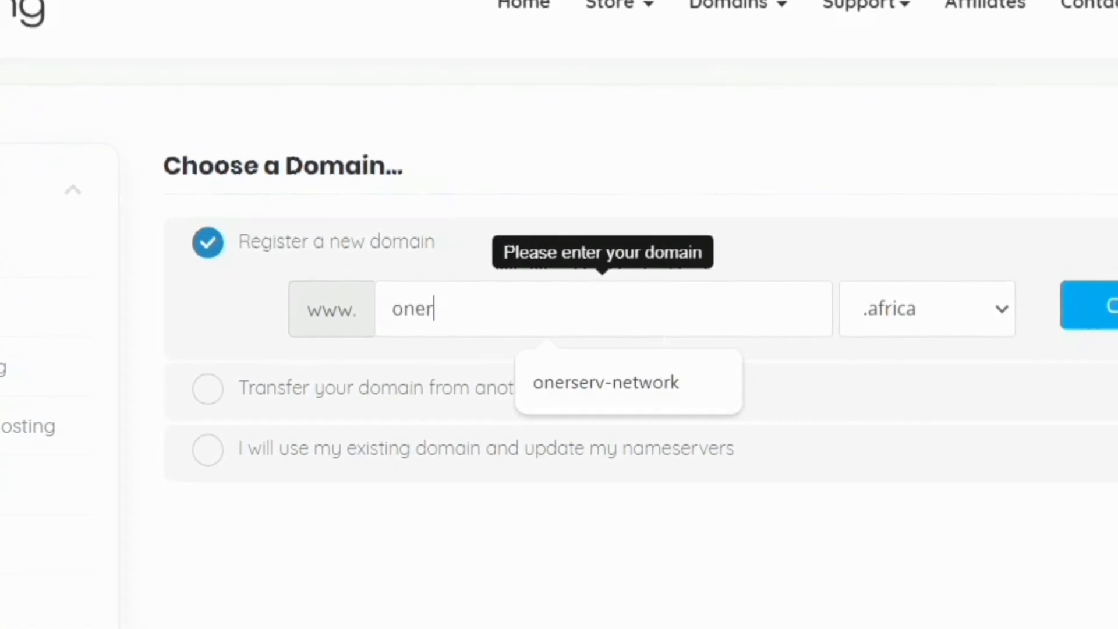
type("ve")
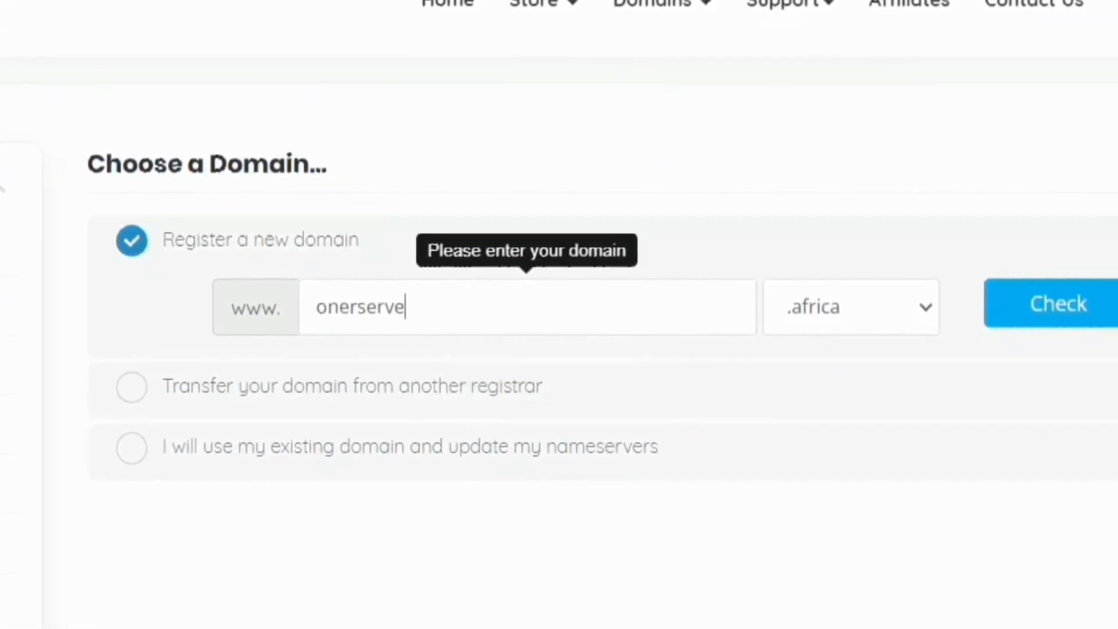
left_click(736, 304)
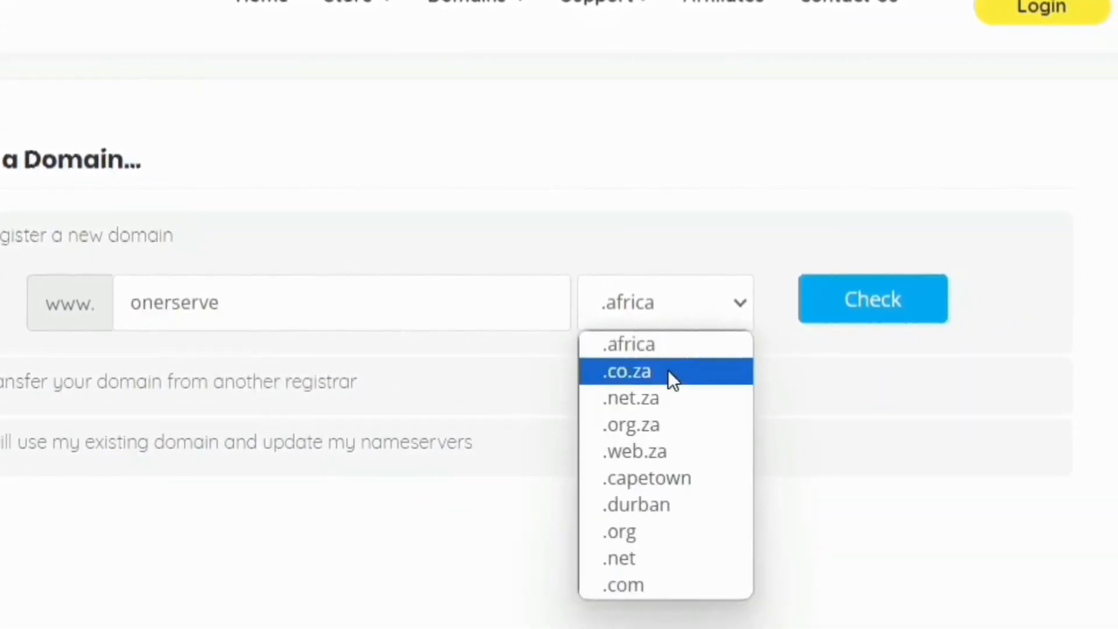
left_click(641, 451)
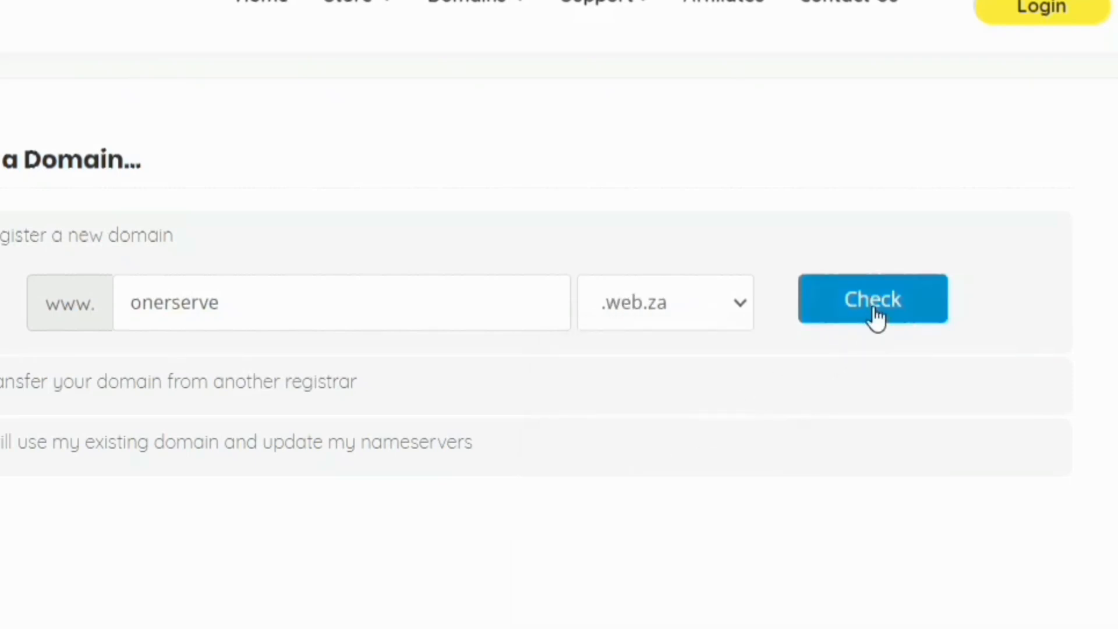
left_click(872, 304)
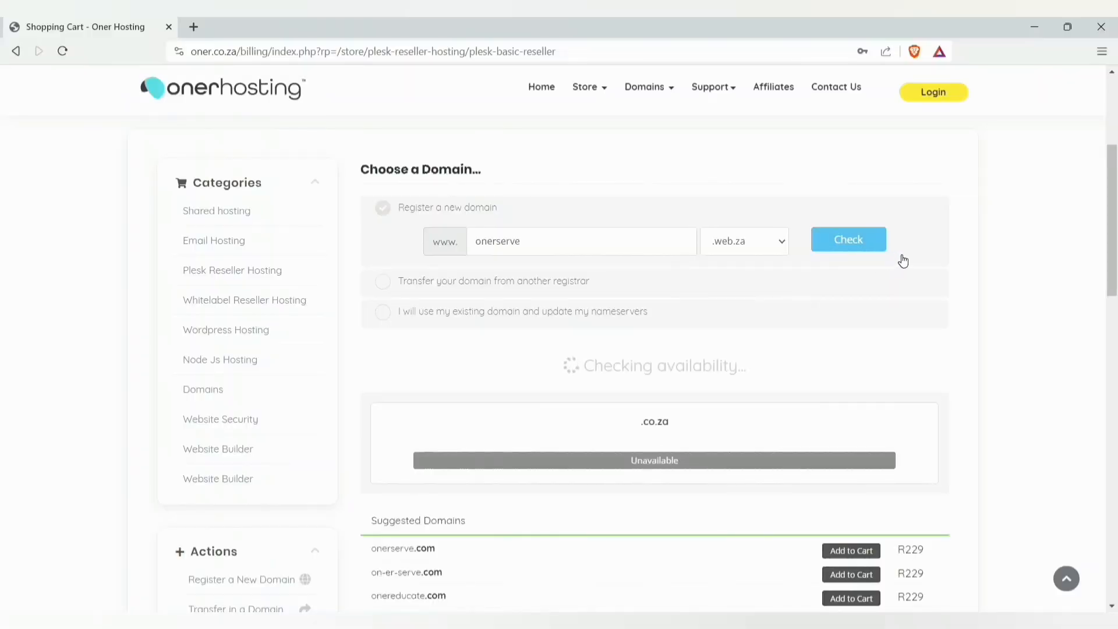
left_click_drag(1111, 225, 1101, 374)
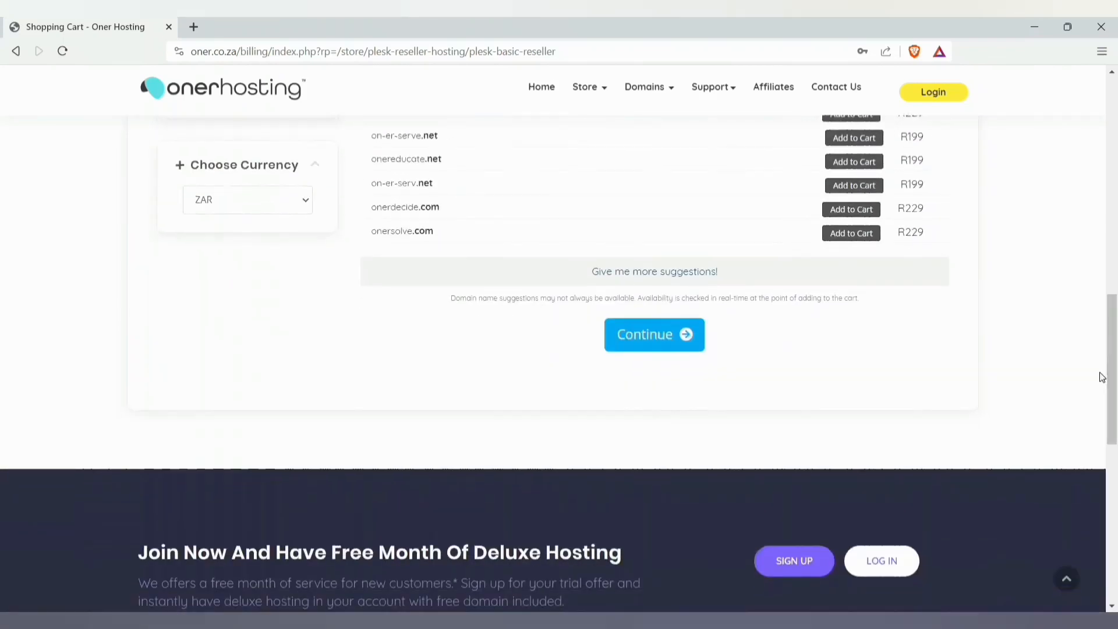
left_click(647, 341)
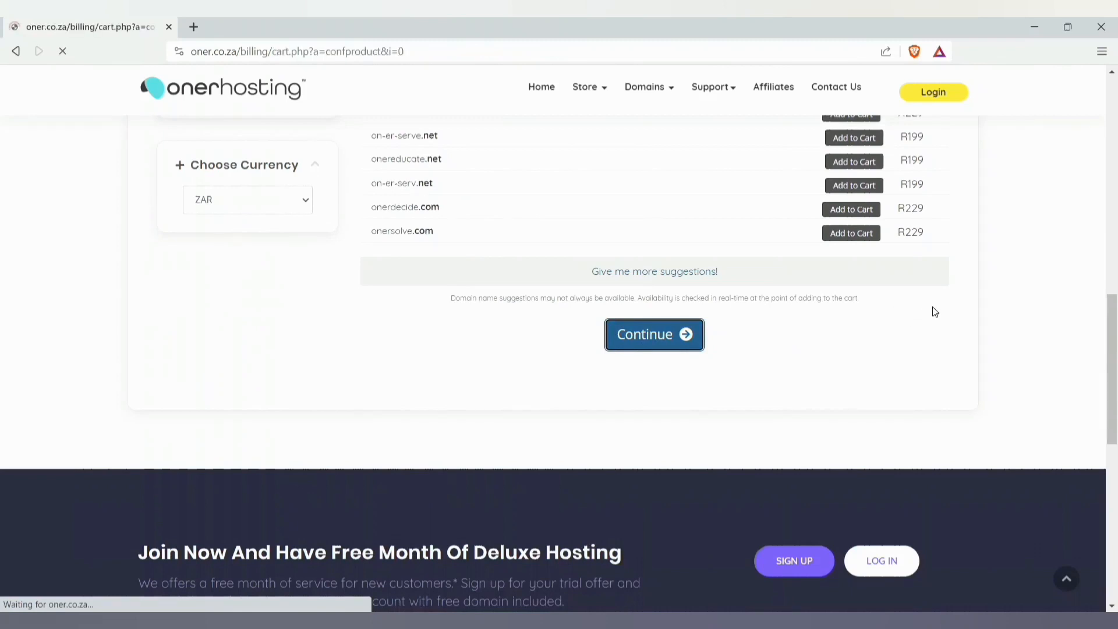
scroll(934, 312, "up", 5)
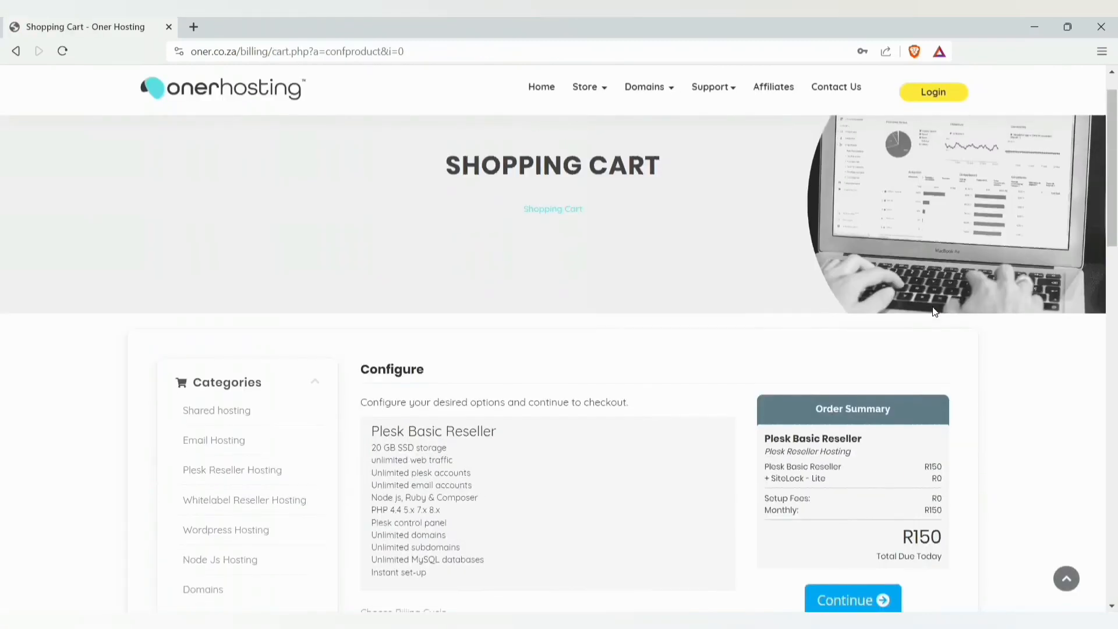
- Continue past plan configuration and add DNS Management, ID Protection and Email Forwarding
scroll(935, 312, "down", 3)
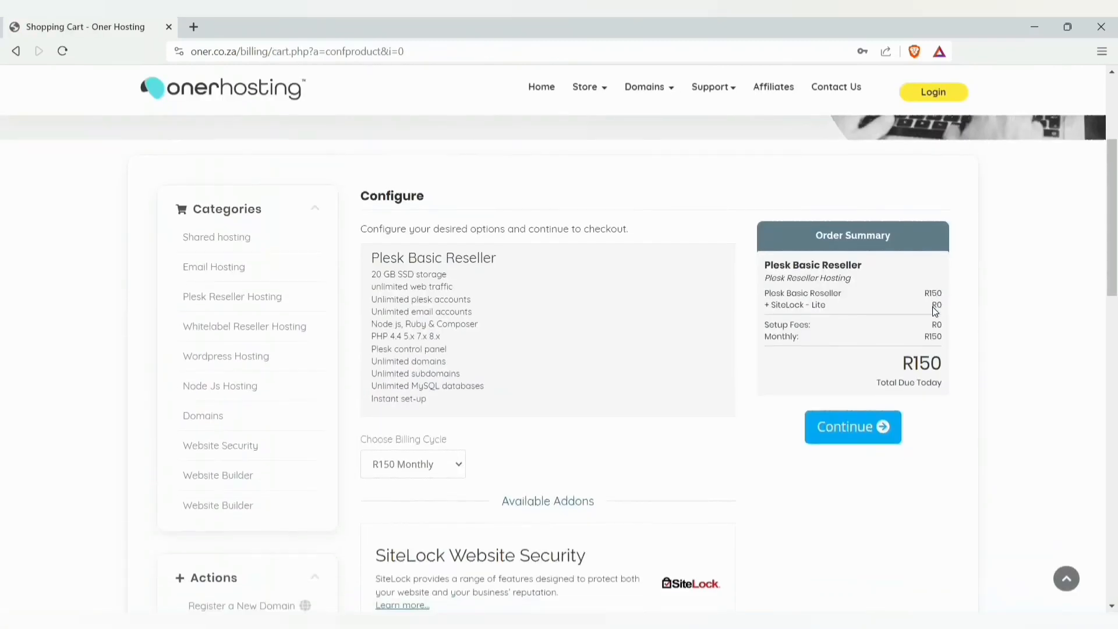
left_click(855, 427)
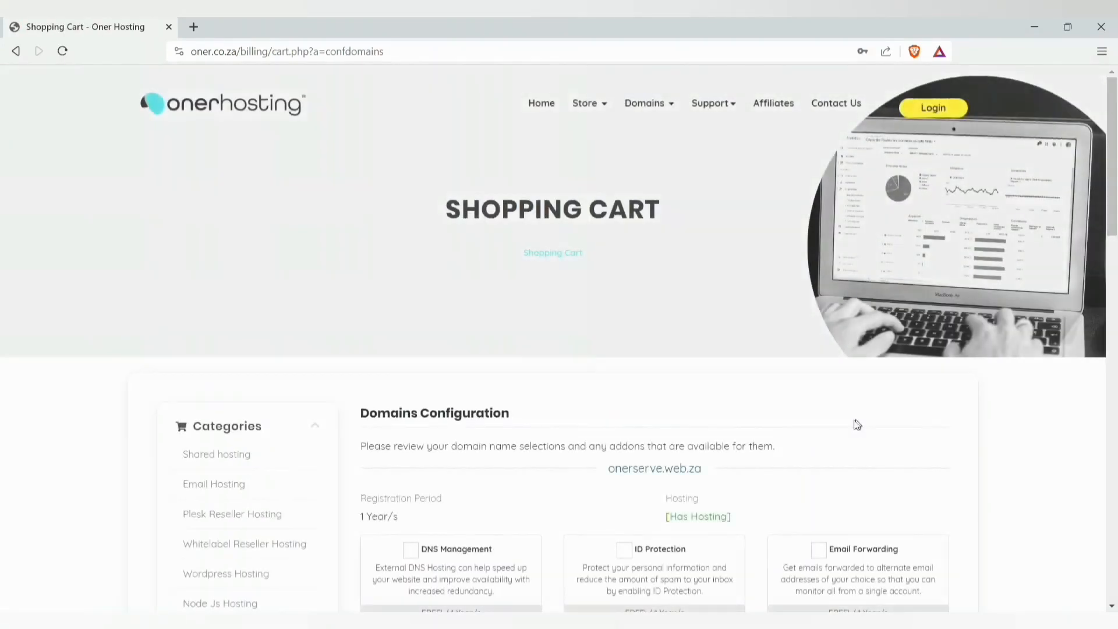
scroll(906, 394, "down", 2)
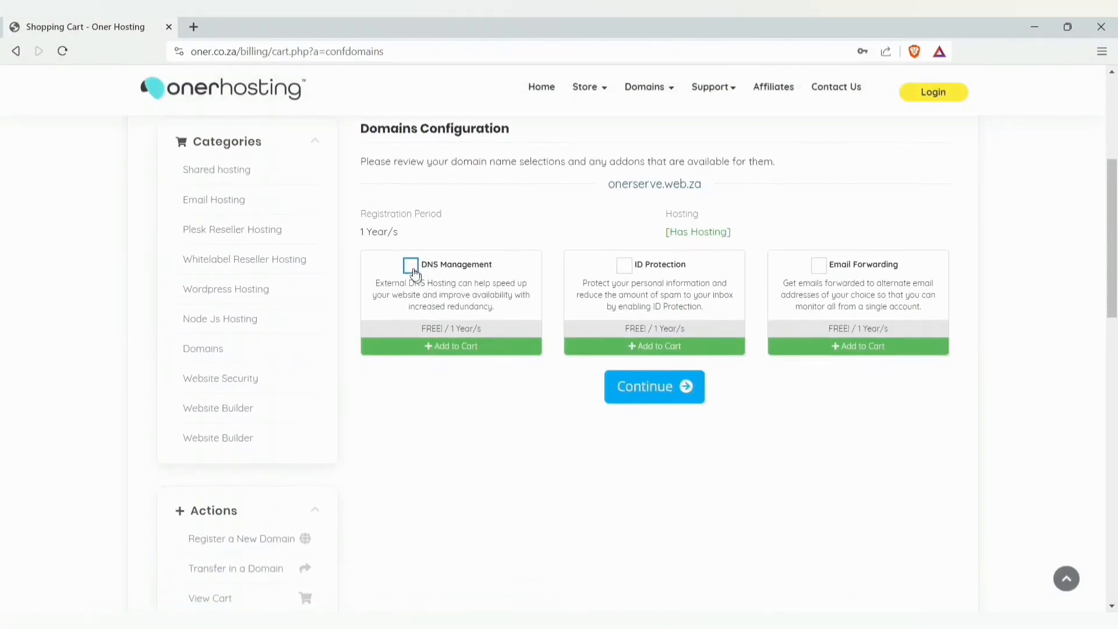
left_click(412, 267)
left_click(623, 266)
left_click(826, 273)
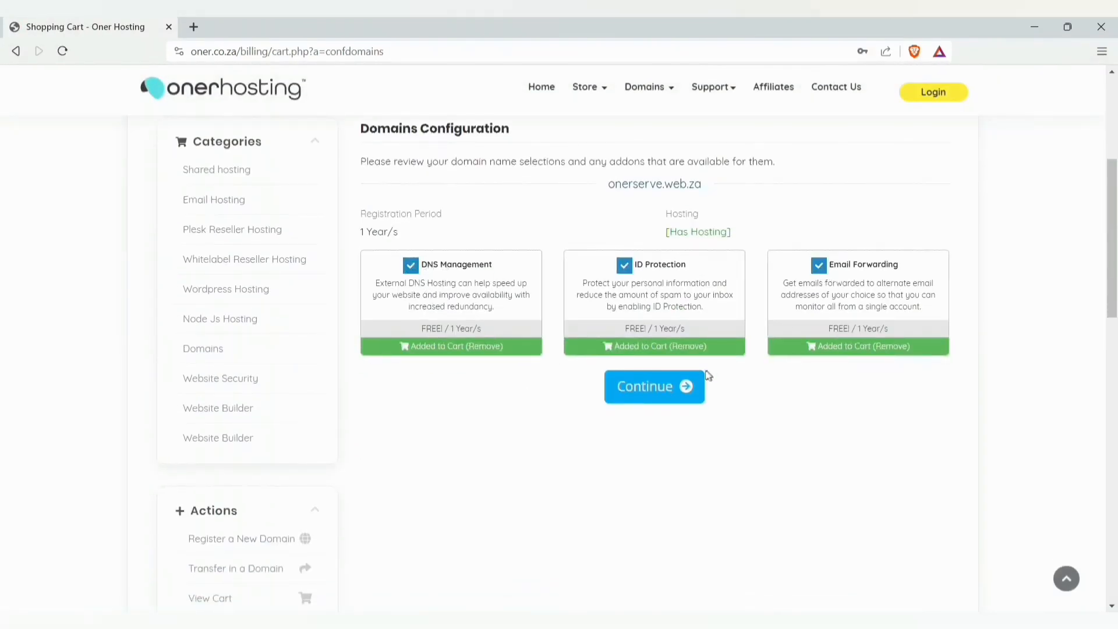
- Review the R249 cart and proceed to checkout
left_click(641, 388)
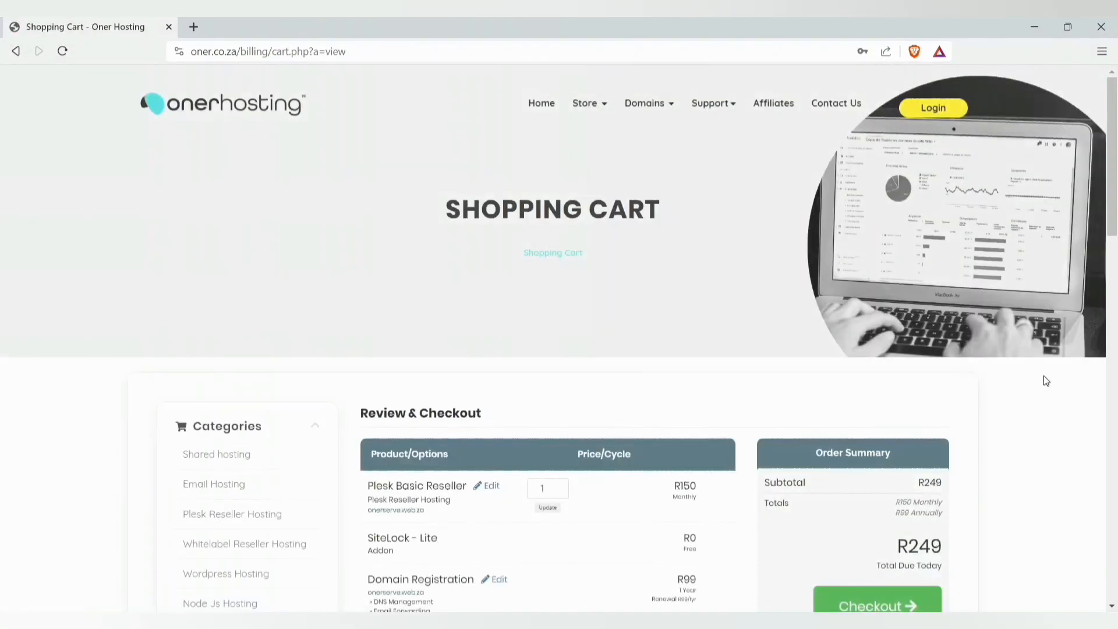
scroll(1043, 375, "down", 5)
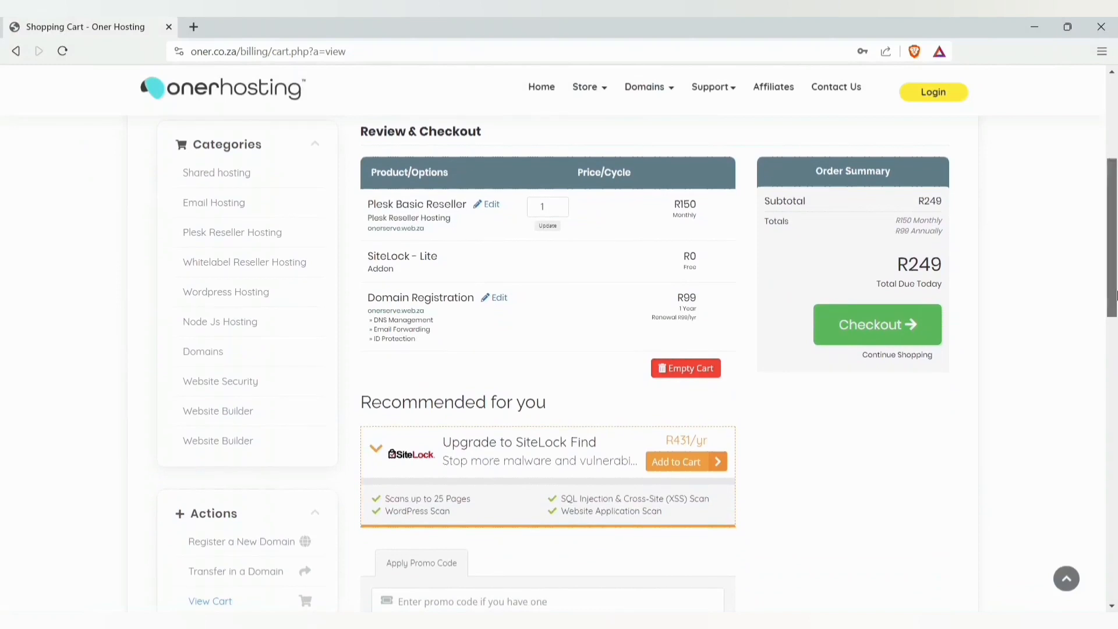
left_click_drag(1115, 294, 1115, 286)
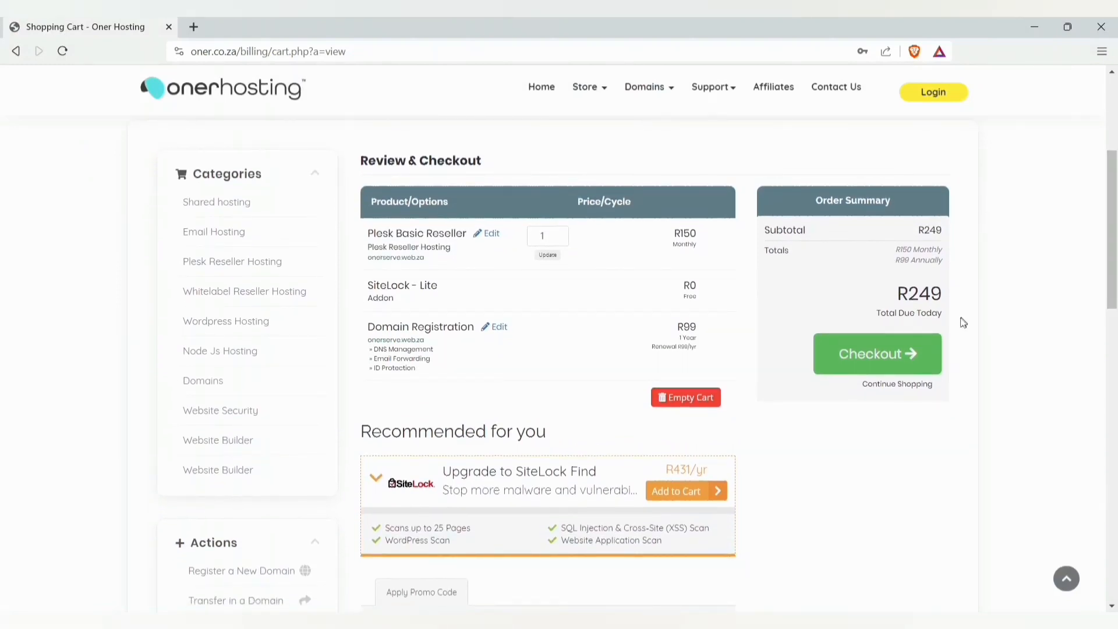
left_click(889, 360)
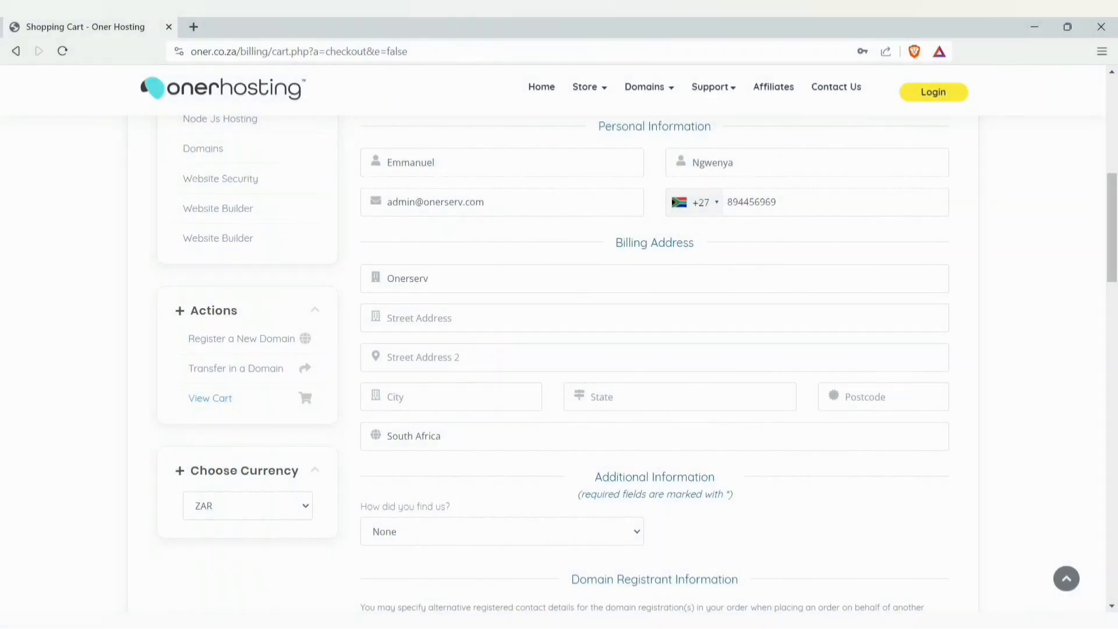
- Fill in the street address and city in the billing details
key("Tab")
key("Tab")
key("Tab")
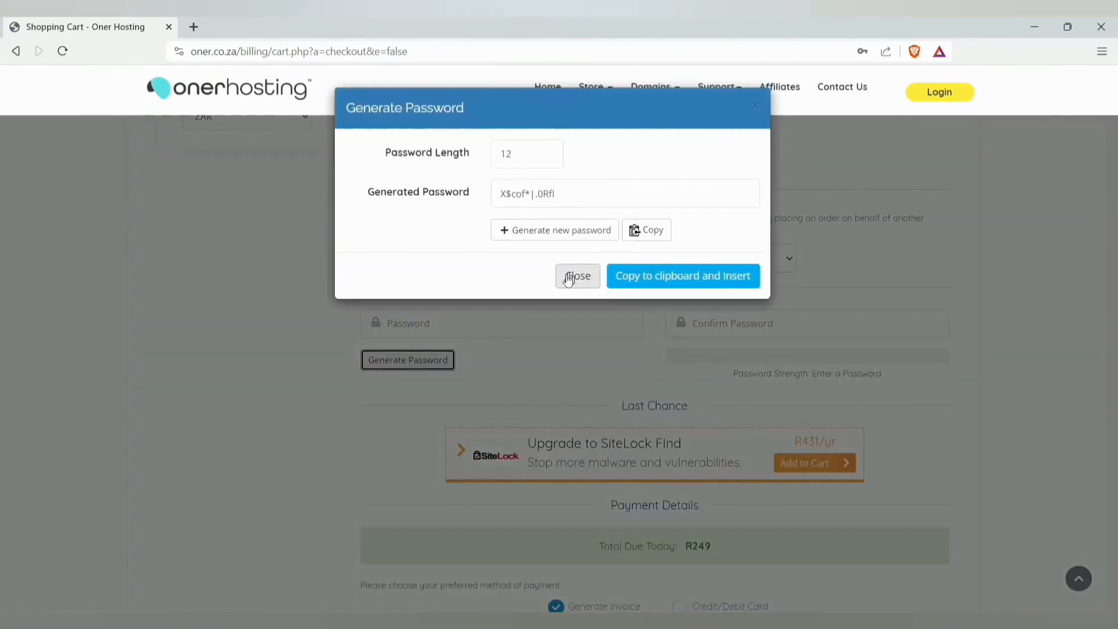
- Close the password generator, complete the order, and decline saving the address in the browser
left_click(575, 277)
scroll(736, 379, "down", 7)
scroll(640, 326, "up", 3)
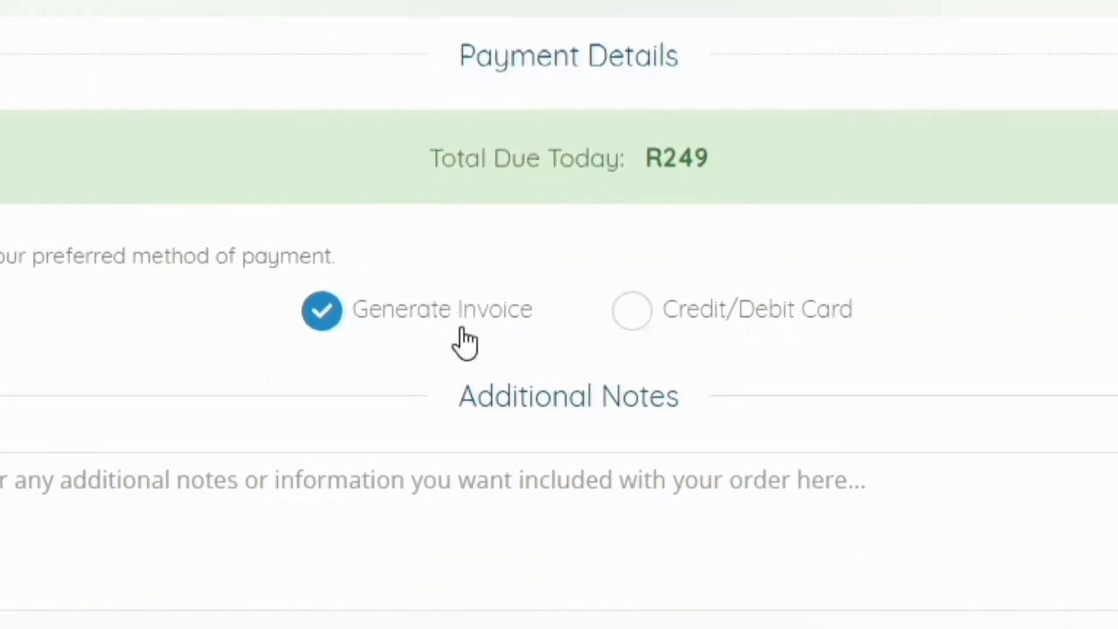
scroll(457, 329, "down", 3)
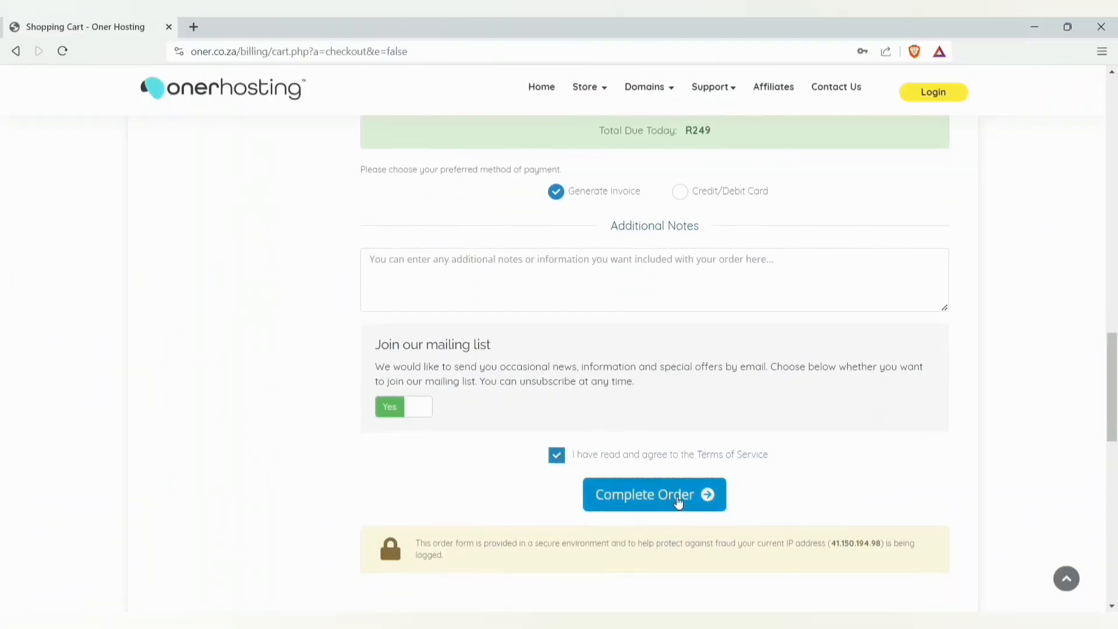
left_click(676, 495)
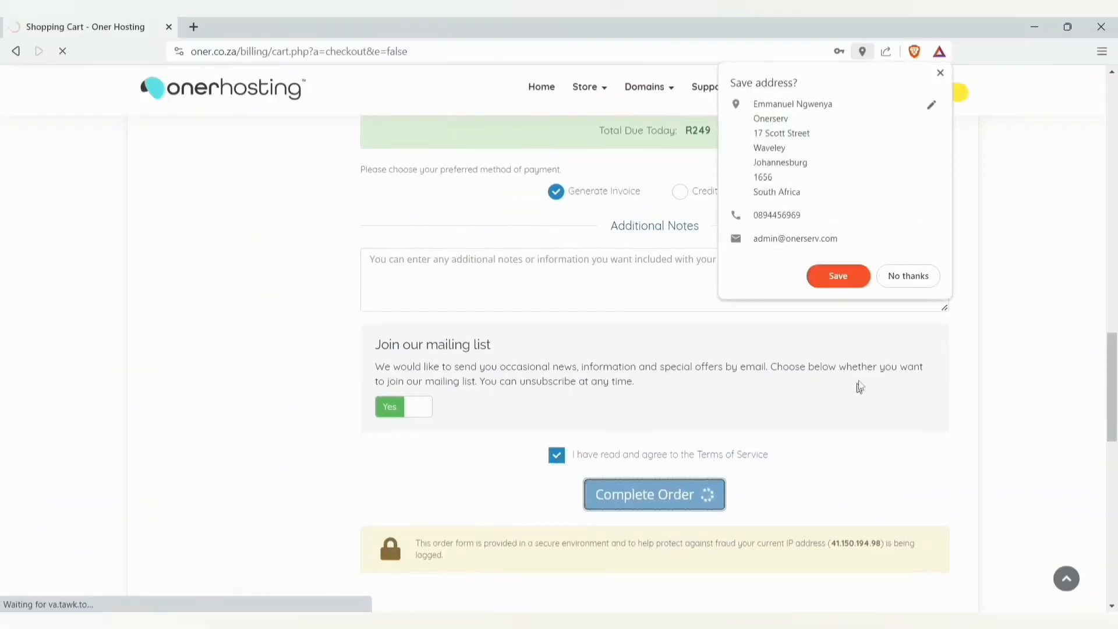
left_click(909, 276)
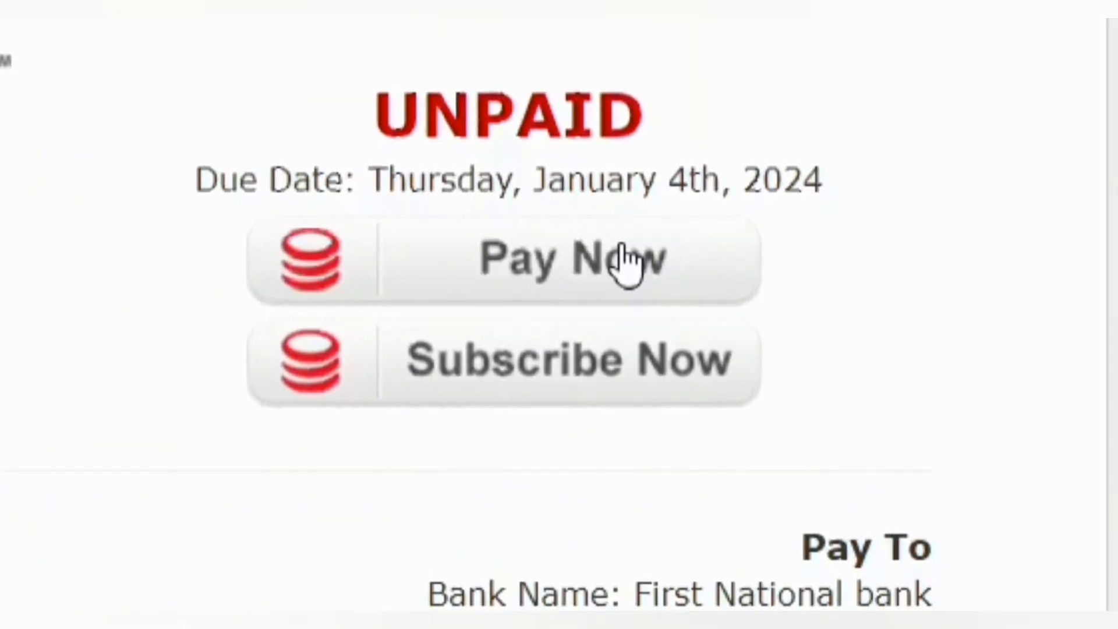
- Pay the R249 invoice by credit card in Payfast, return to the Client Area, and open webmail
left_click(598, 257)
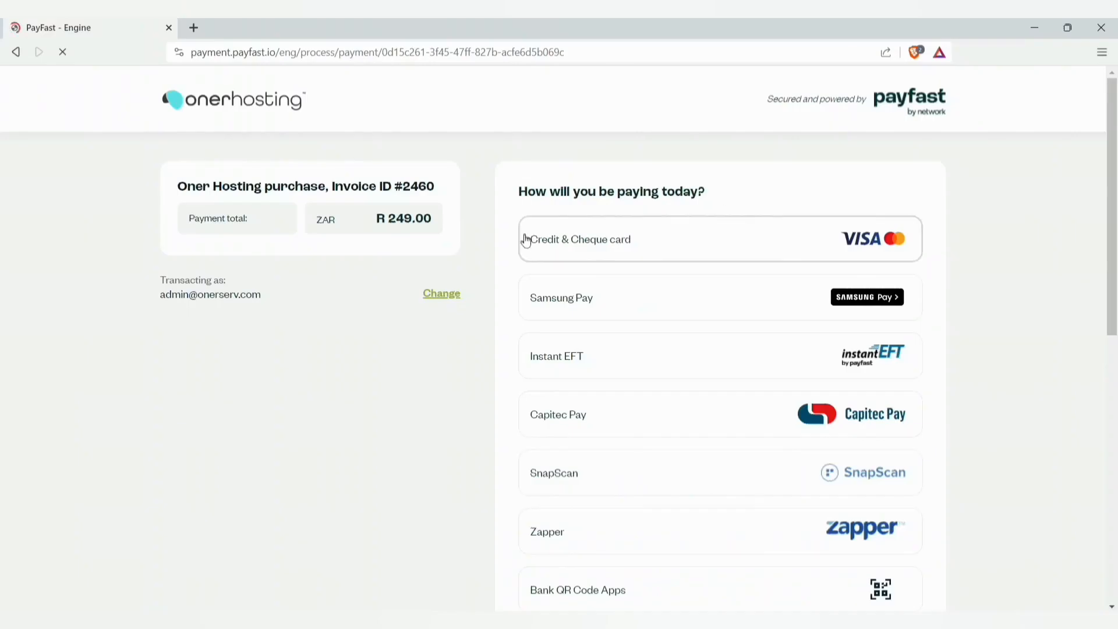
left_click(643, 248)
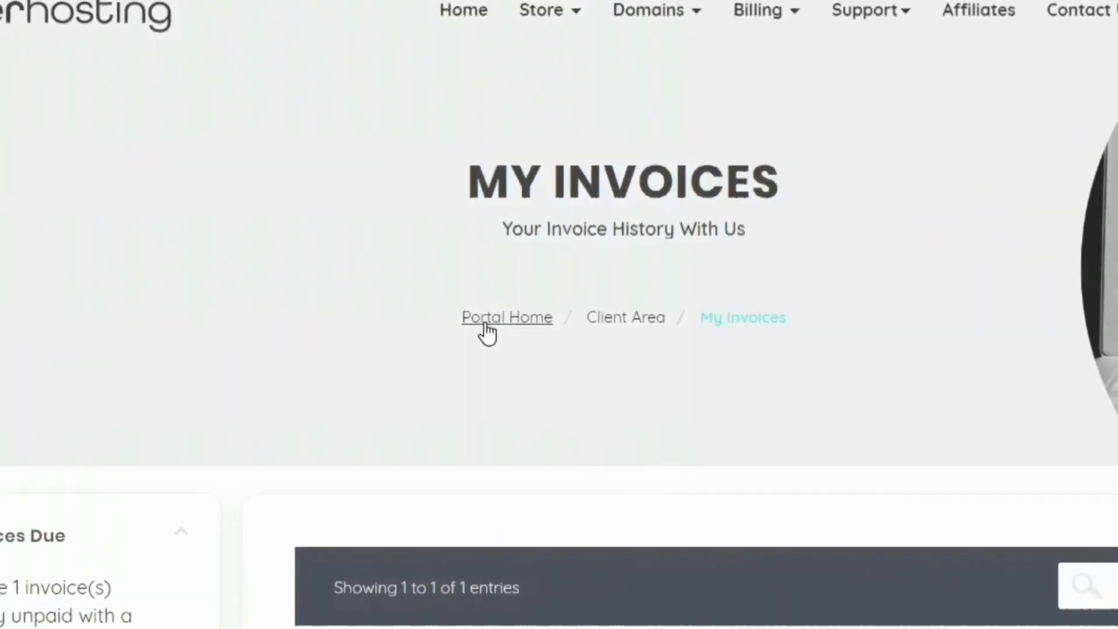
left_click(482, 305)
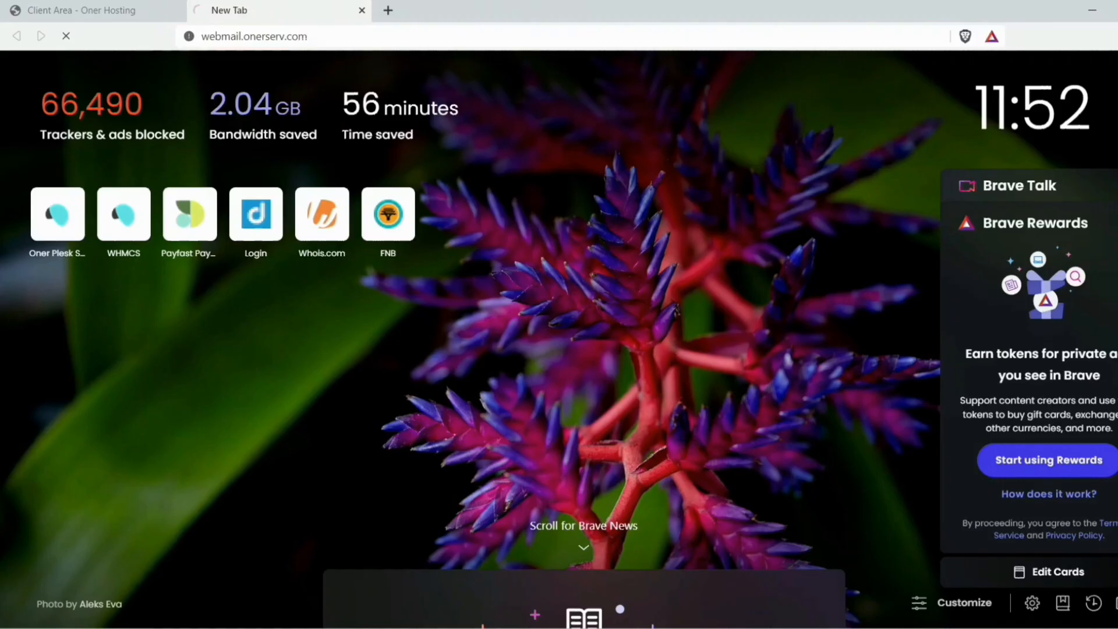
key("Return")
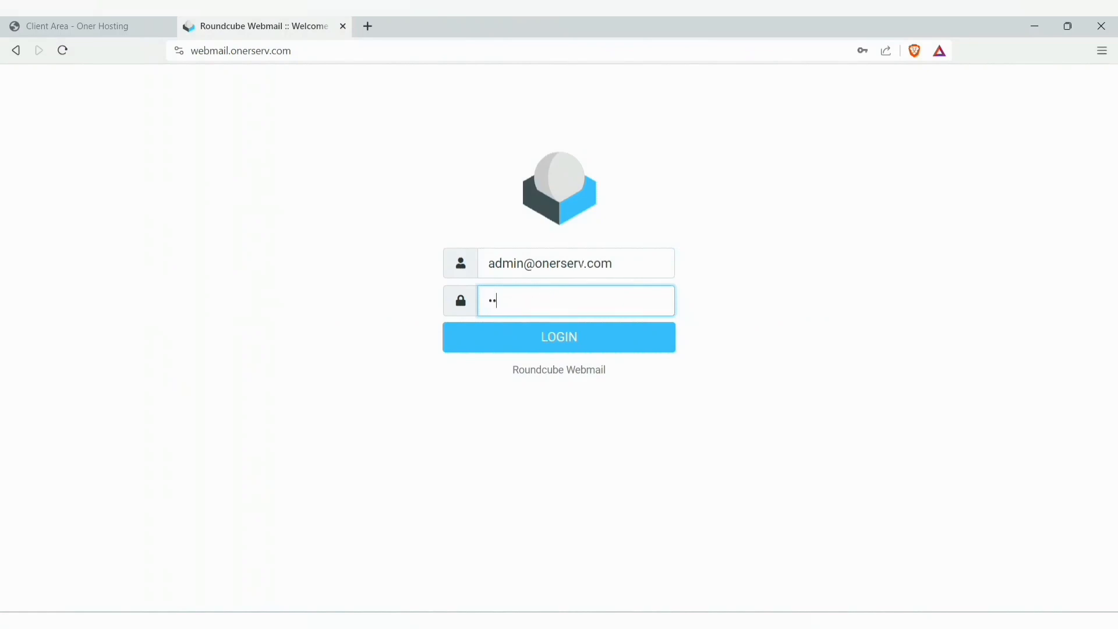
- Log in to Roundcube and read the reseller account email with remote images loaded
key("Return")
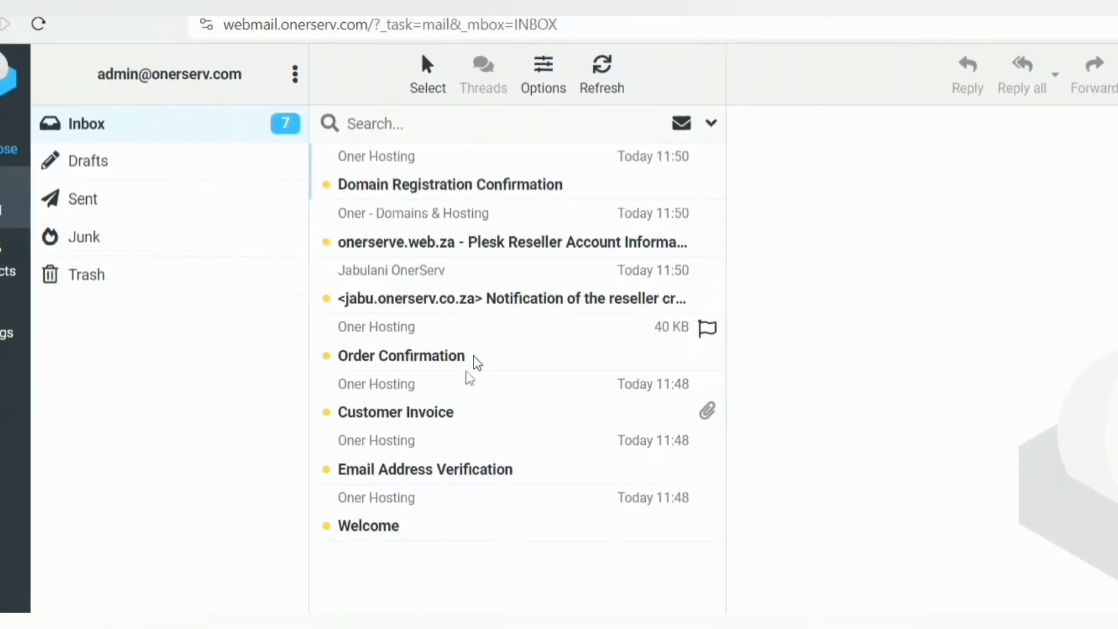
left_click(381, 208)
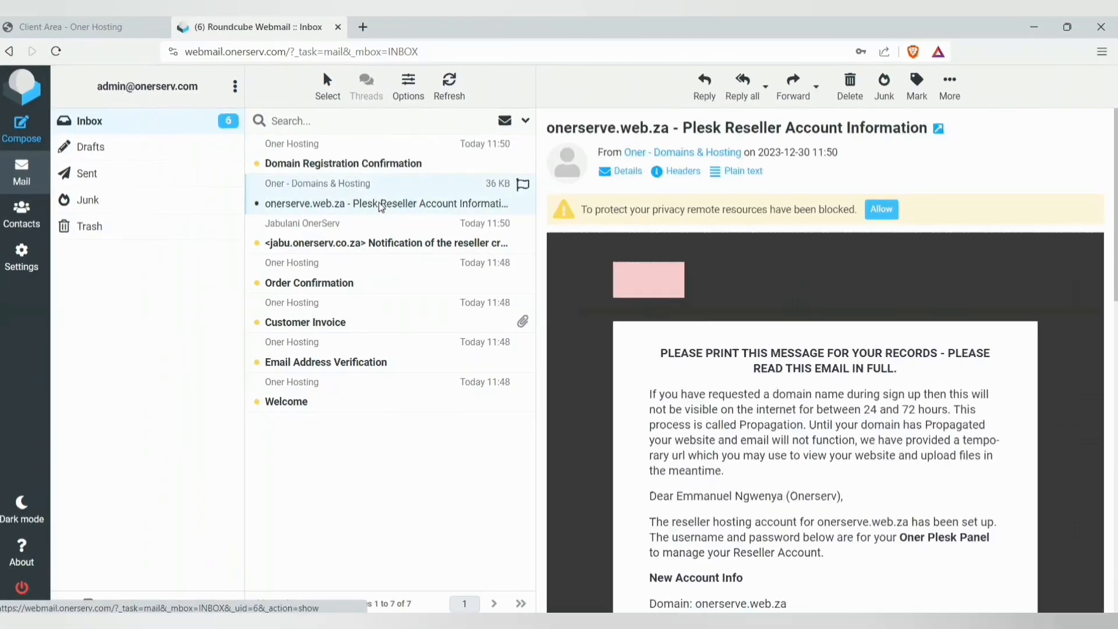
left_click(880, 208)
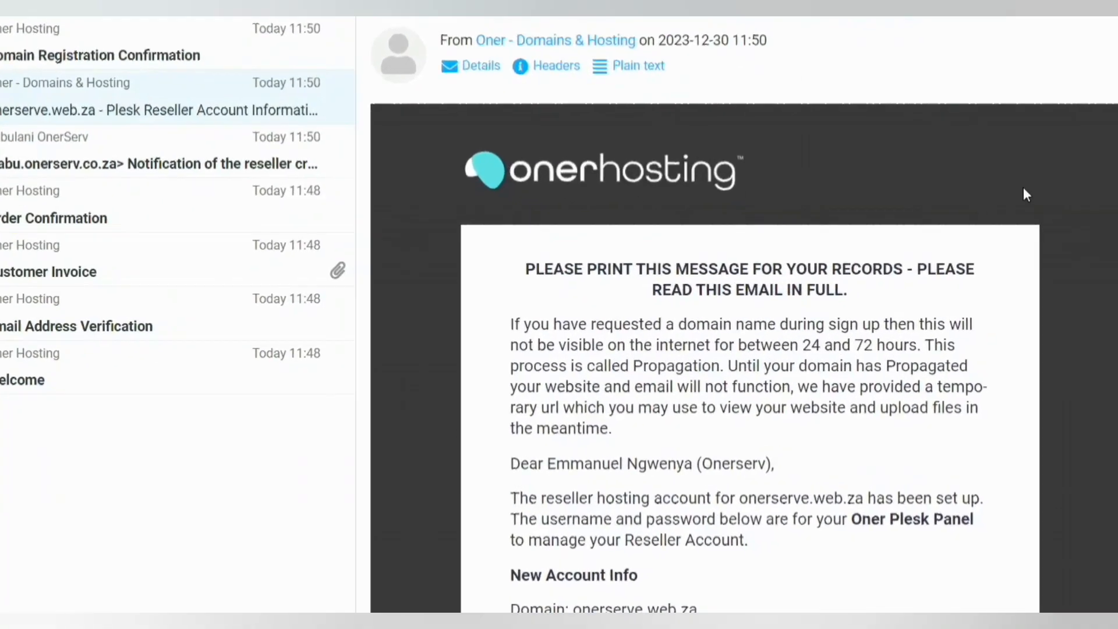
scroll(1030, 265, "down", 5)
scroll(1025, 119, "down", 8)
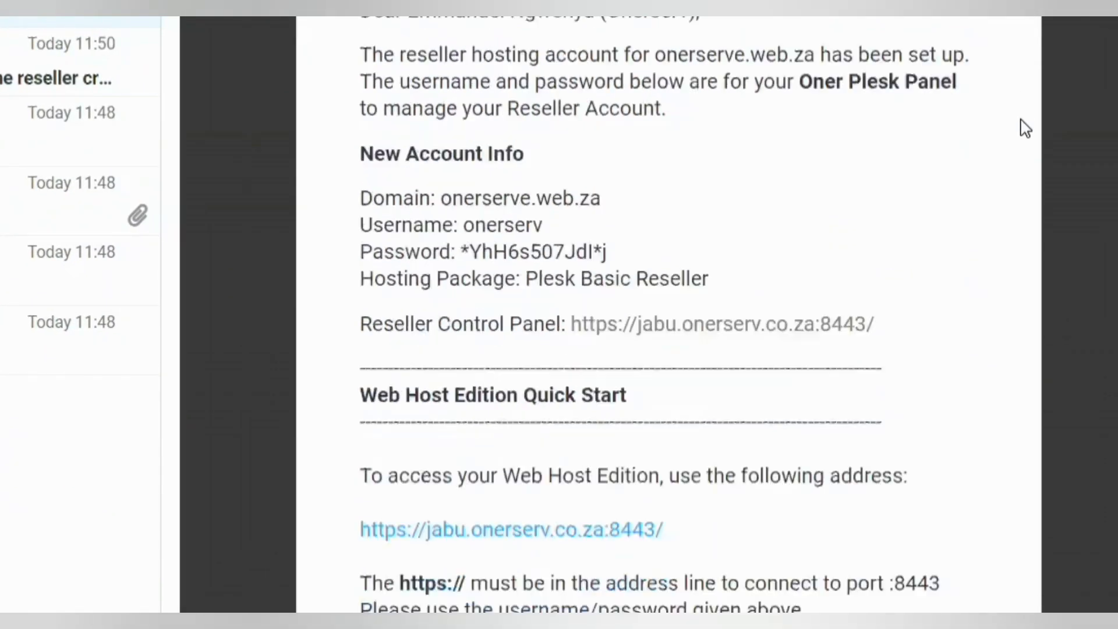
scroll(1025, 128, "up", 4)
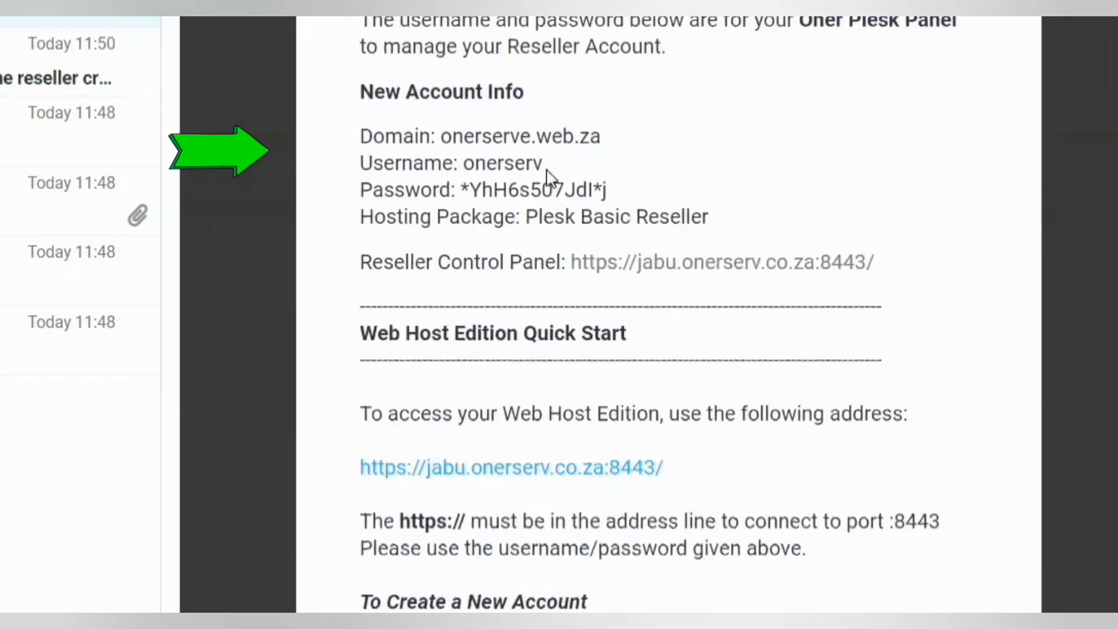
- Copy the account username and follow the Reseller Control Panel link
mouse_move(544, 169)
left_mouse_down()
mouse_move(520, 169)
mouse_move(495, 191)
mouse_move(463, 166)
left_mouse_up()
key("ctrl+c")
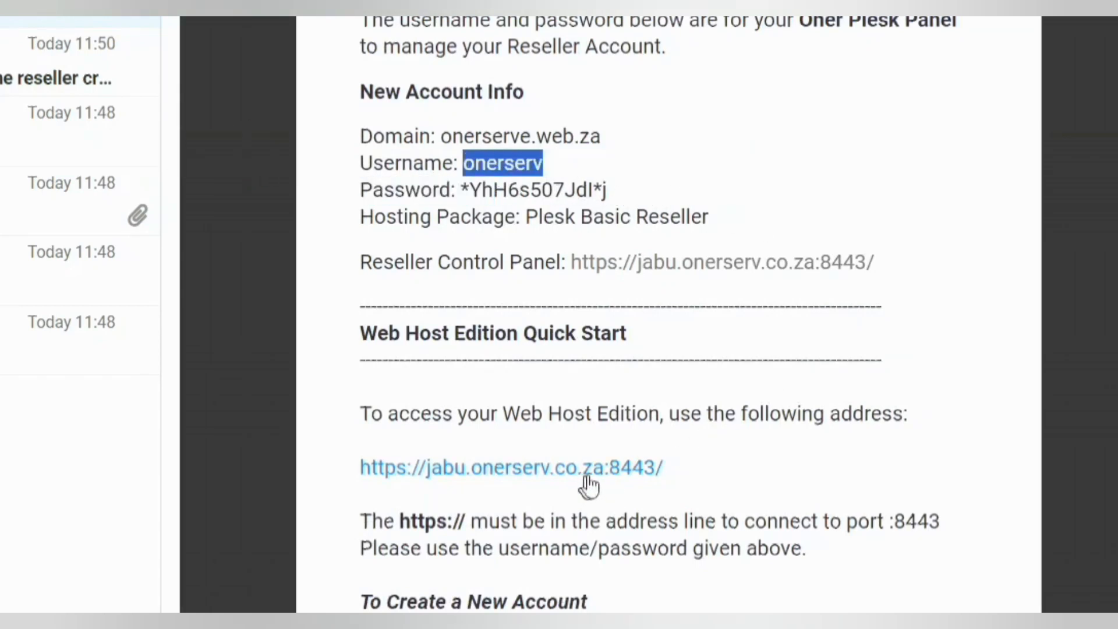
scroll(802, 314, "up", 5)
scroll(744, 385, "down", 2)
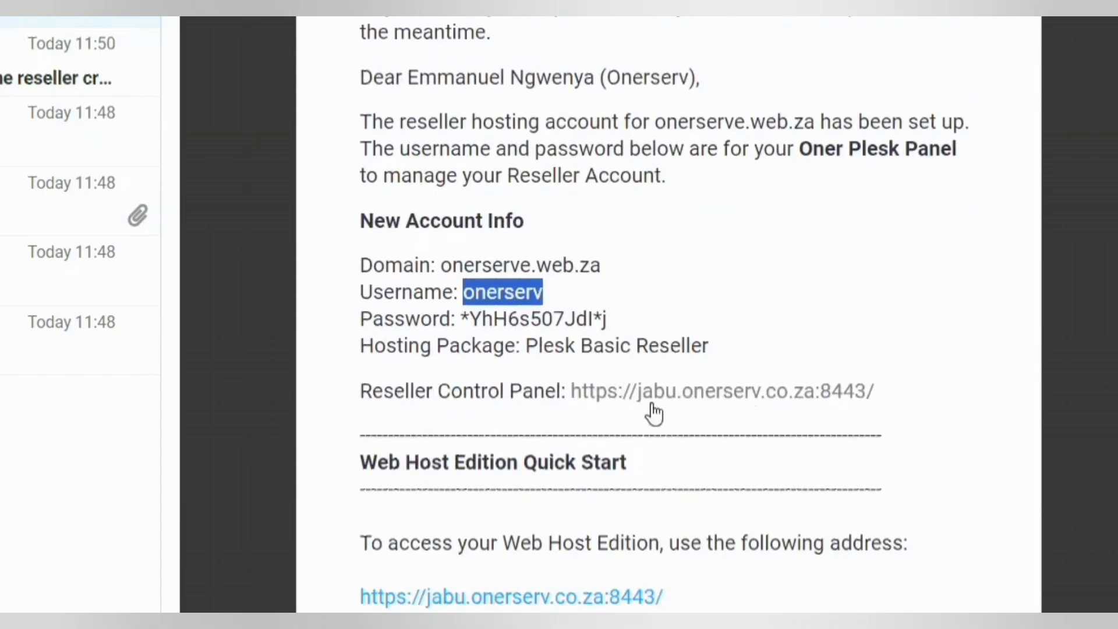
left_click(760, 395)
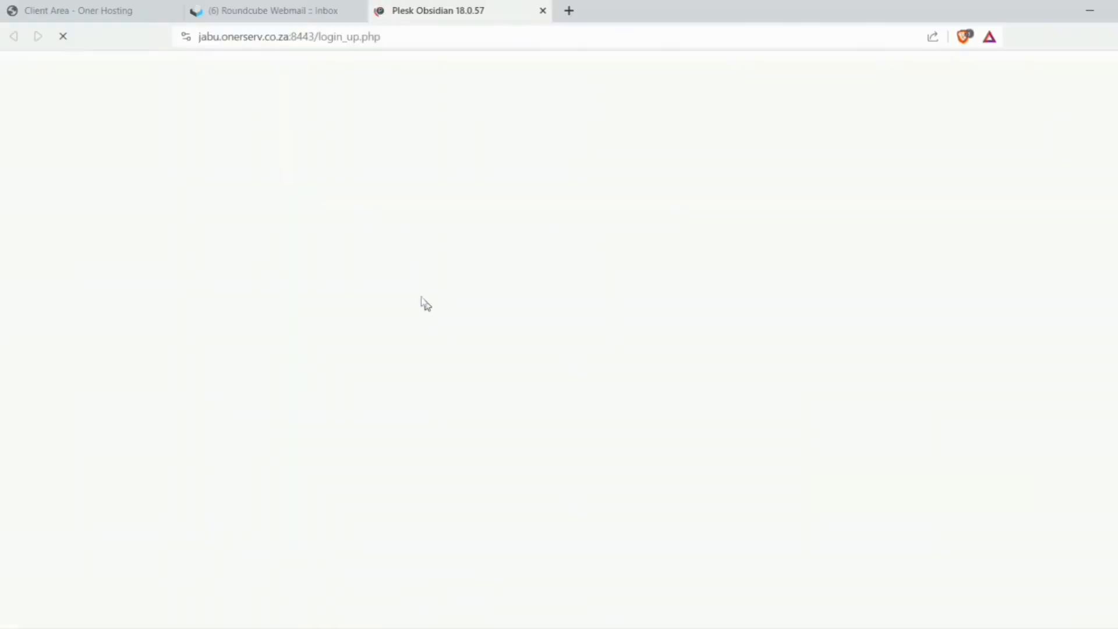
- Paste the account username from the email into the Plesk login form
left_click(291, 12)
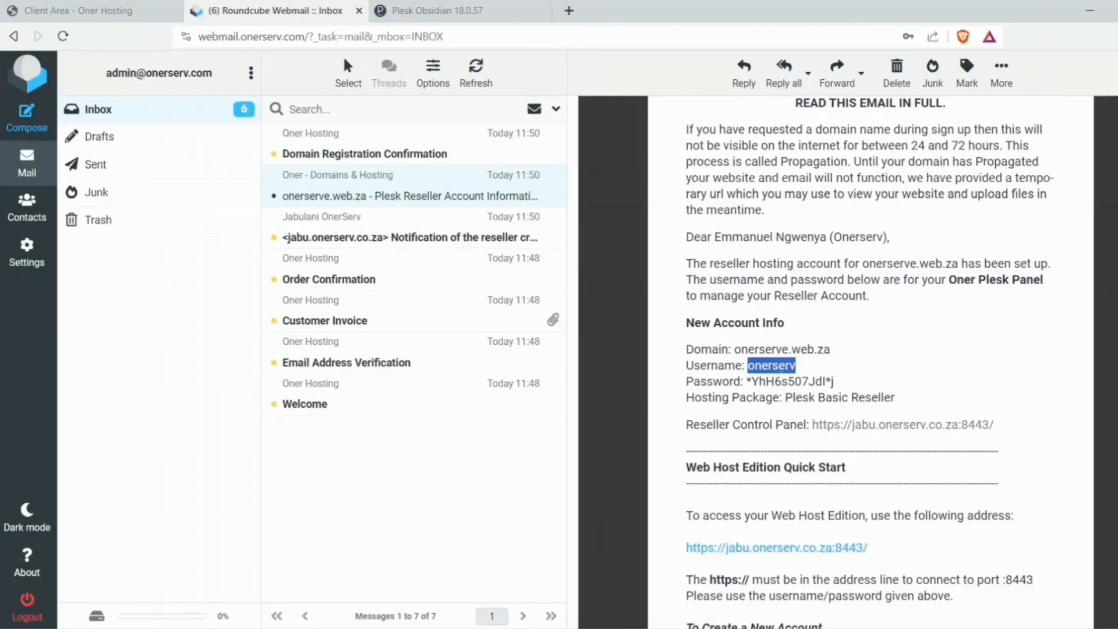
left_click(459, 14)
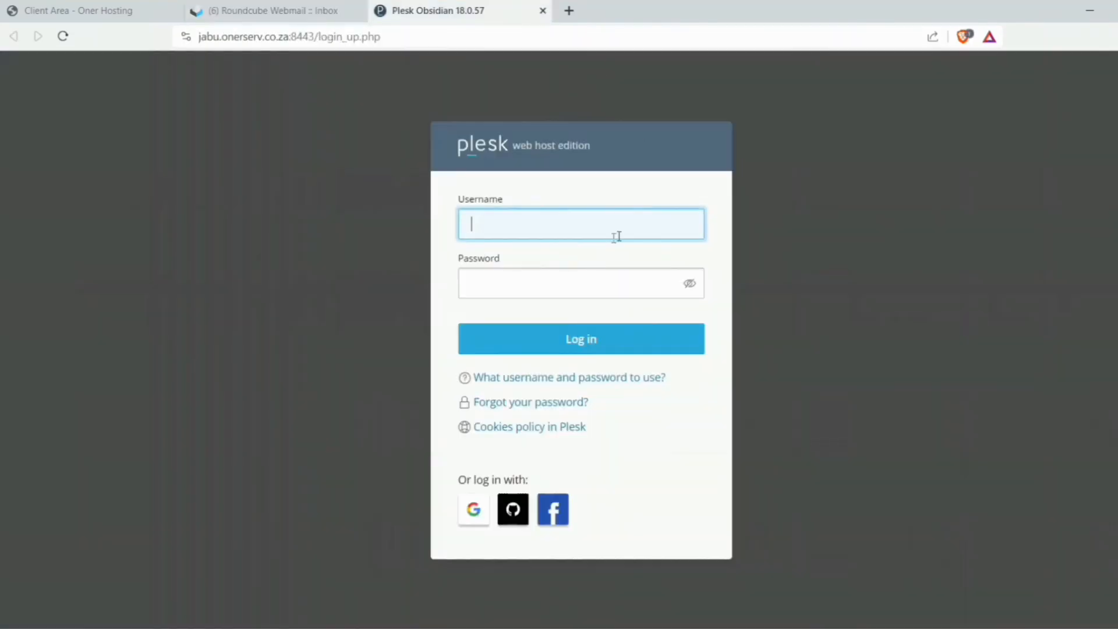
left_click(616, 236)
key("ctrl+v")
- Fill in the password from the email, log in, and open Service Plans
left_click(285, 13)
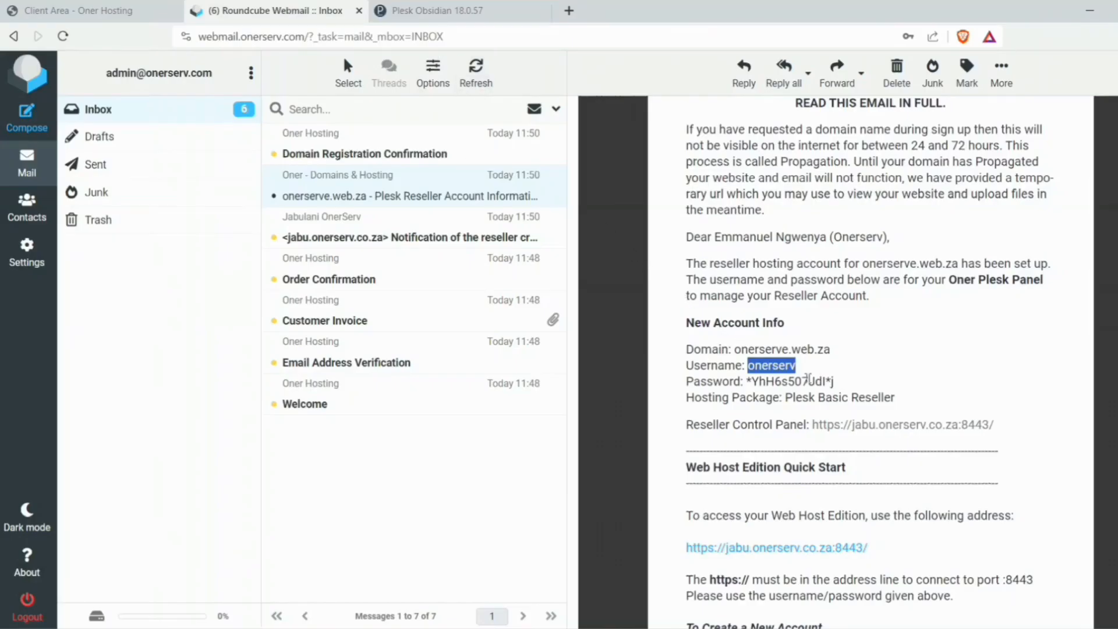
left_click_drag(836, 382, 773, 381)
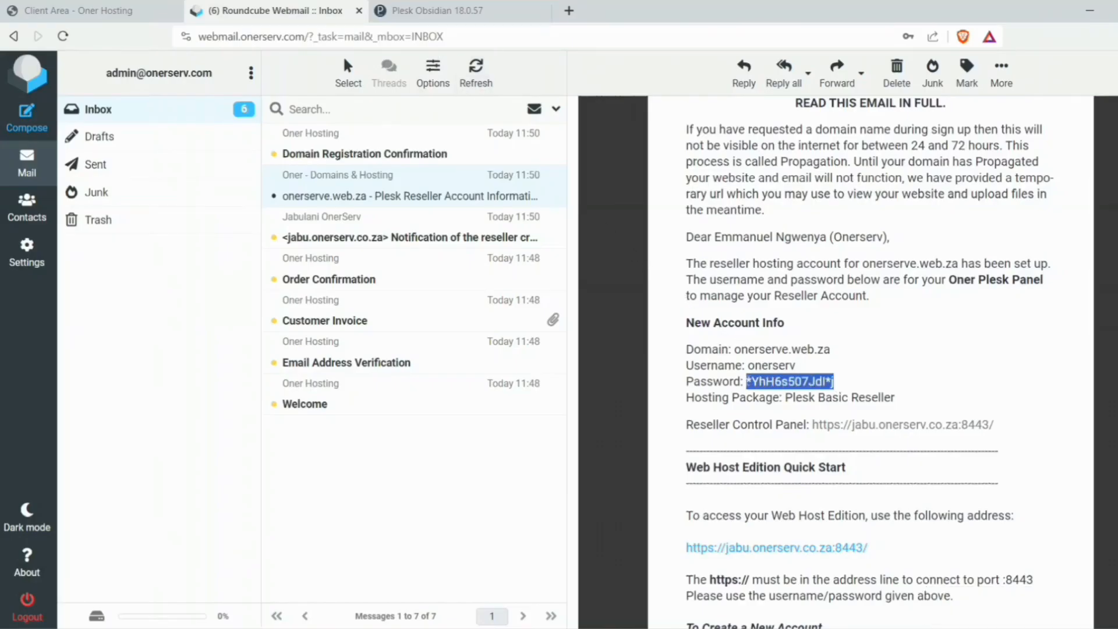
left_click(442, 10)
left_click(556, 284)
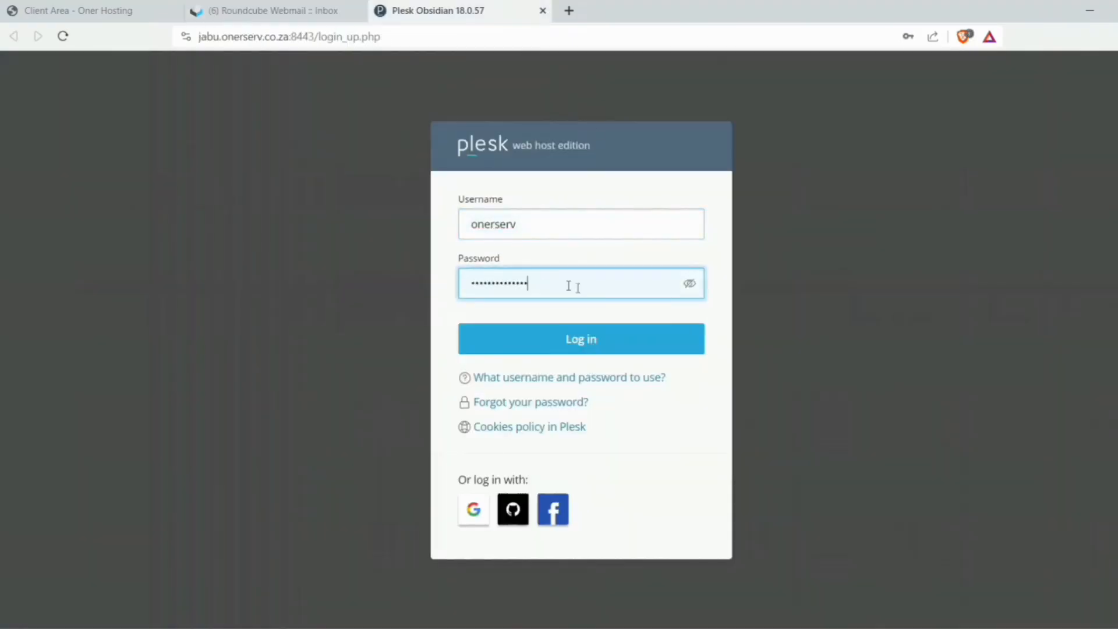
left_click(606, 341)
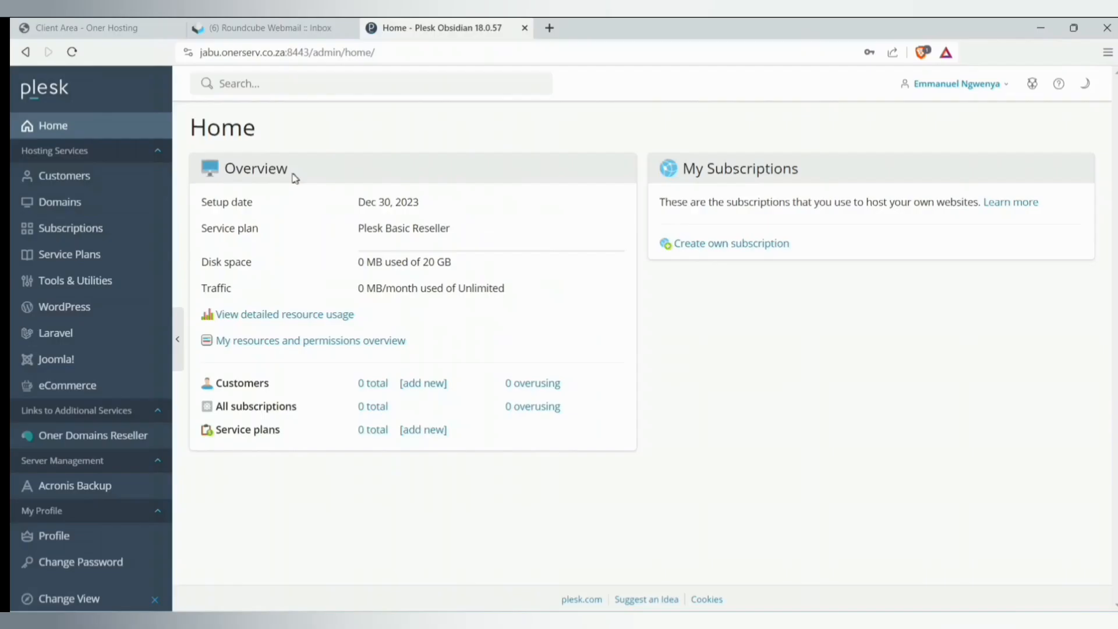
left_click(80, 256)
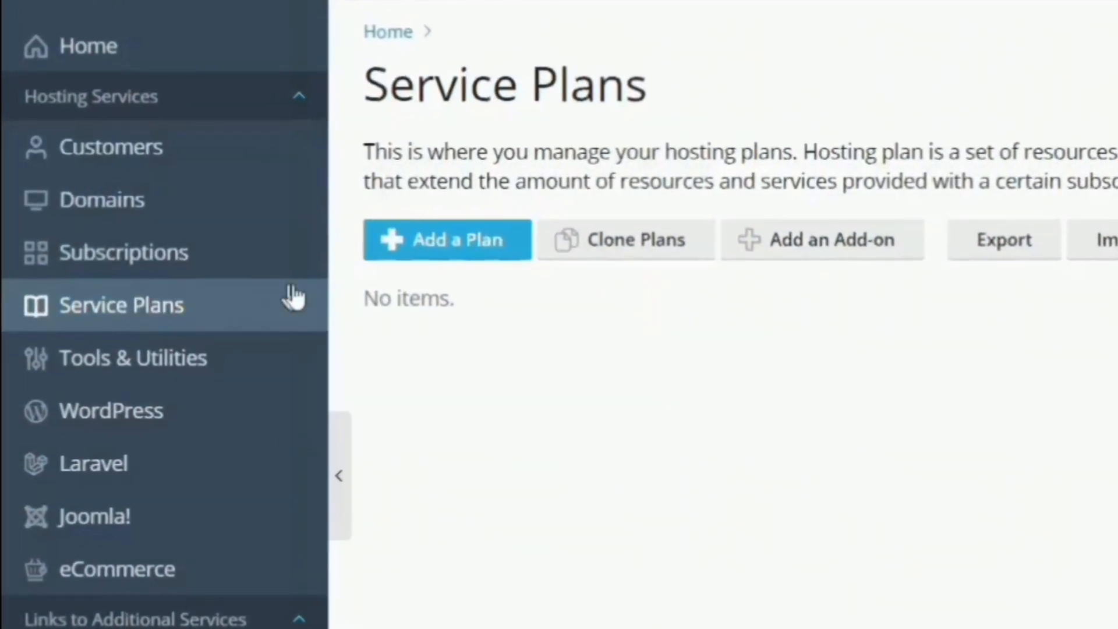
- Start a hosting plan named Unlimited with unlimited mailbox size, keeping the 100-mailbox limit
left_click(417, 240)
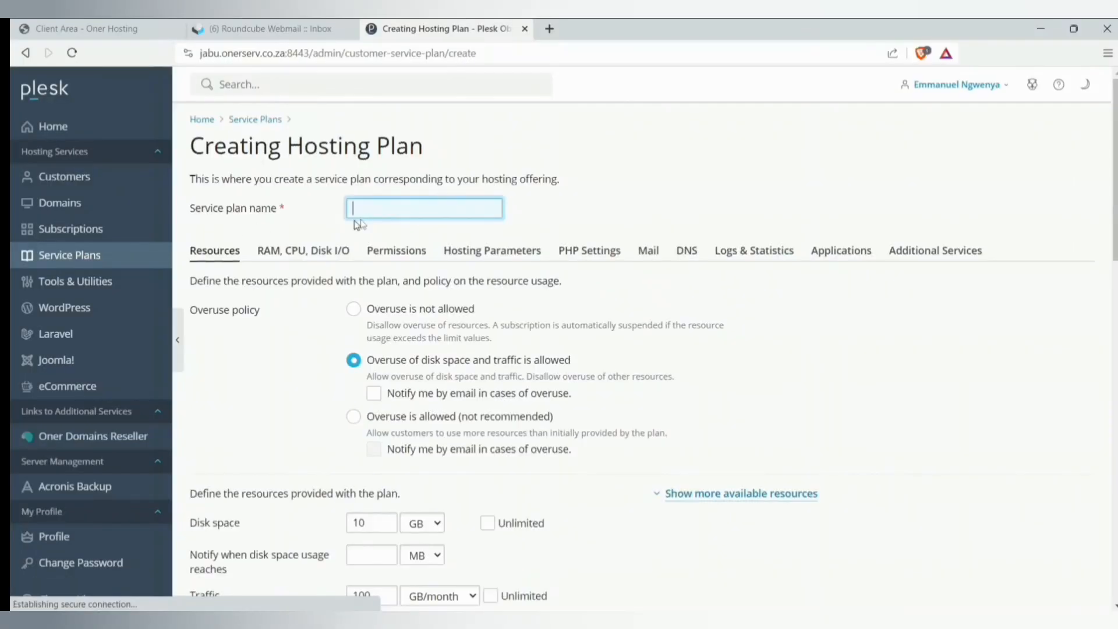
type("Unlimited")
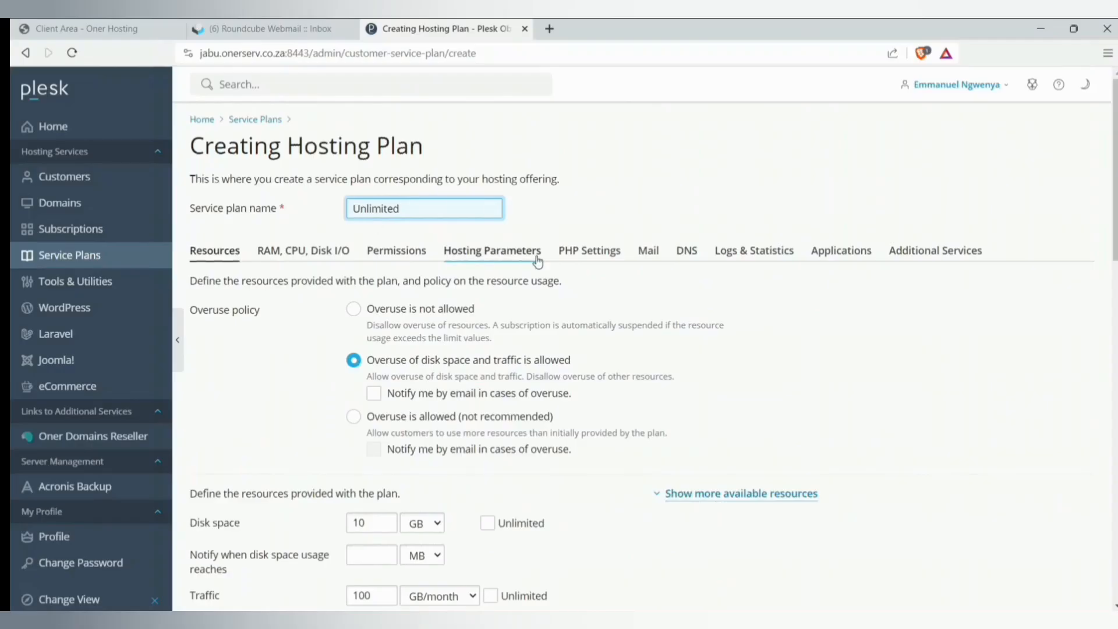
scroll(725, 547, "down", 5)
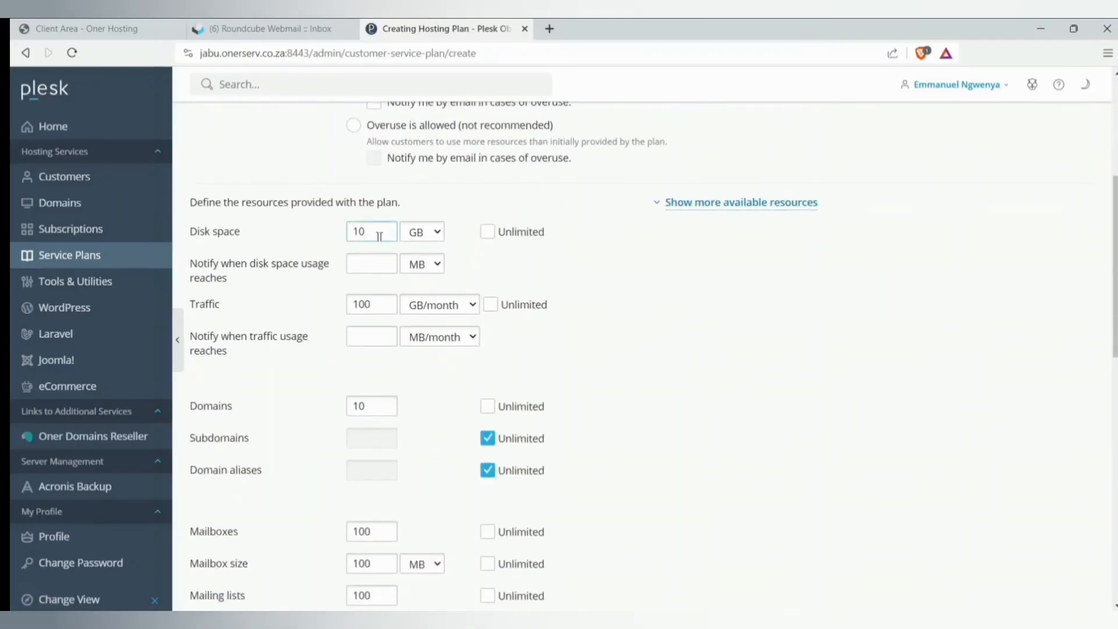
scroll(516, 280, "down", 4)
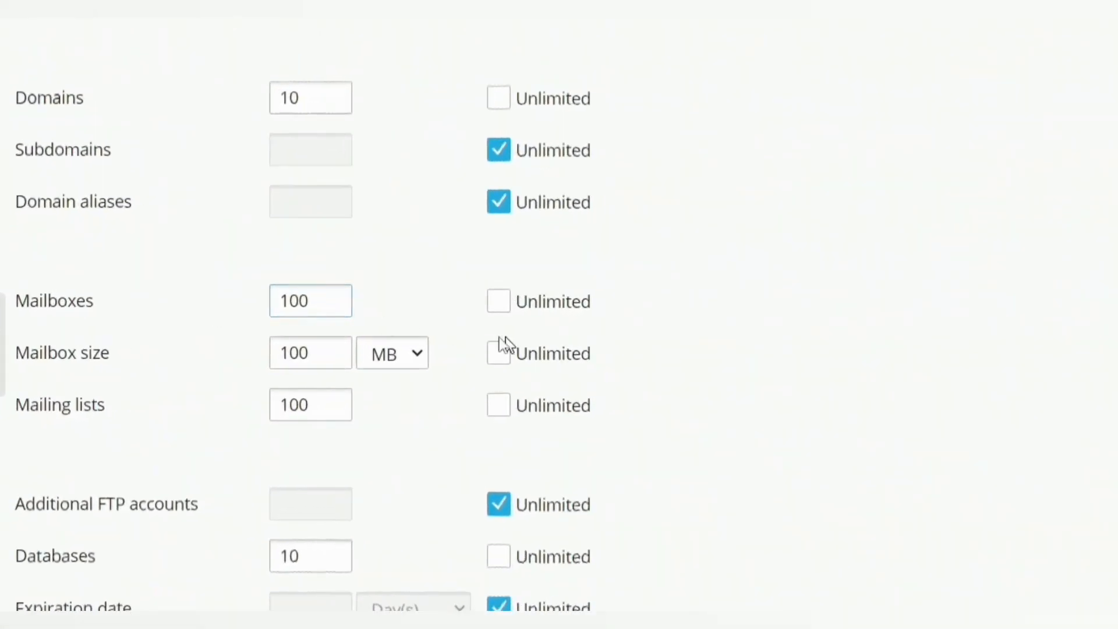
left_click(498, 303)
left_click(499, 303)
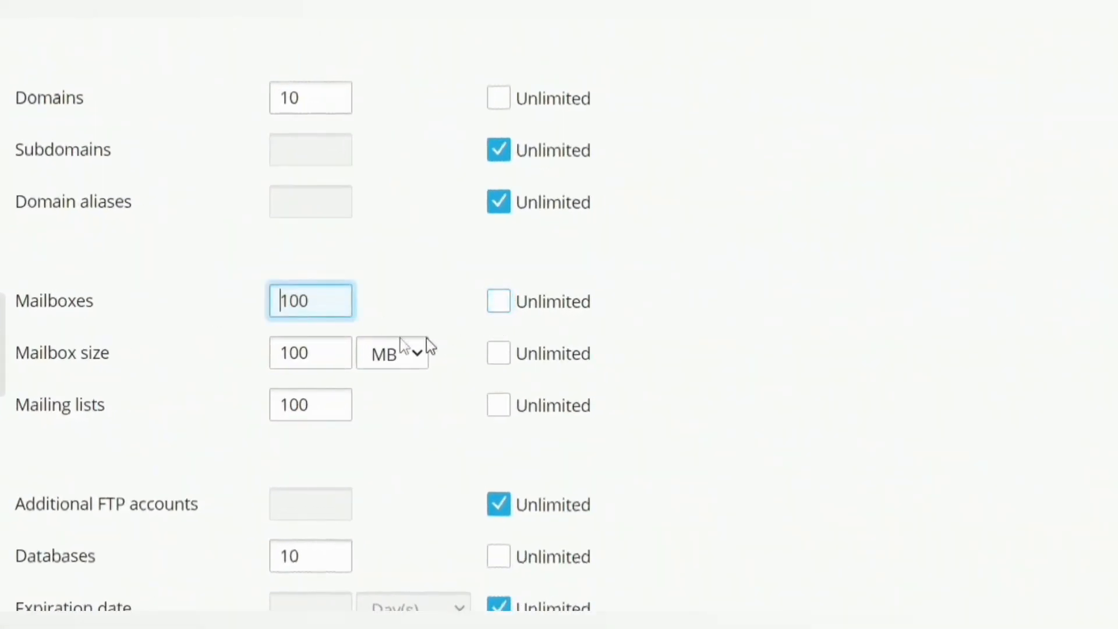
left_click(501, 357)
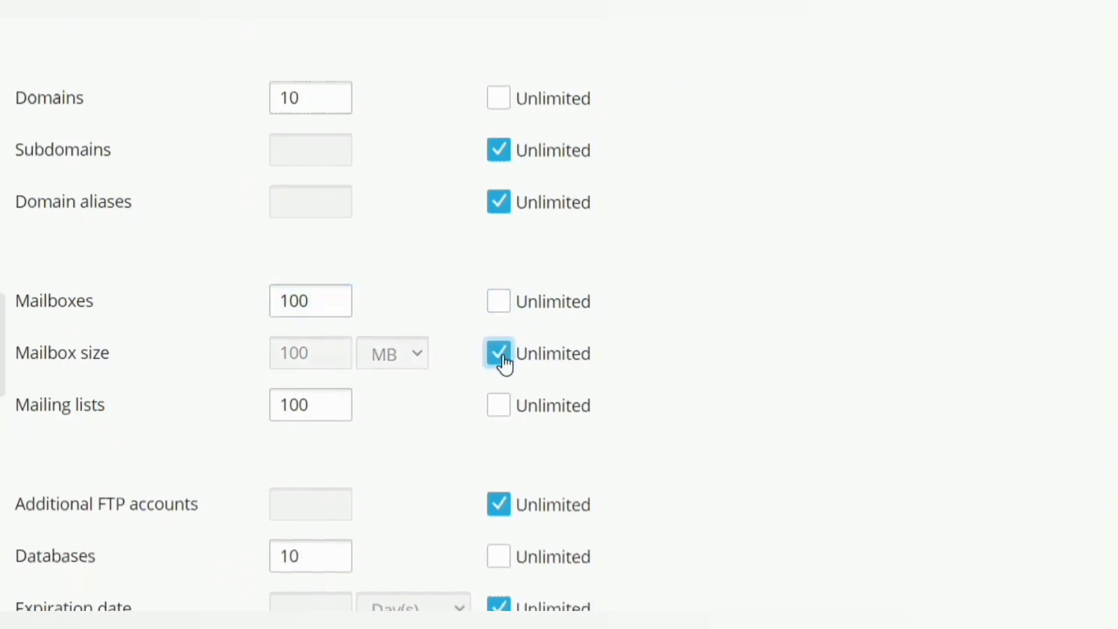
scroll(508, 356, "down", 9)
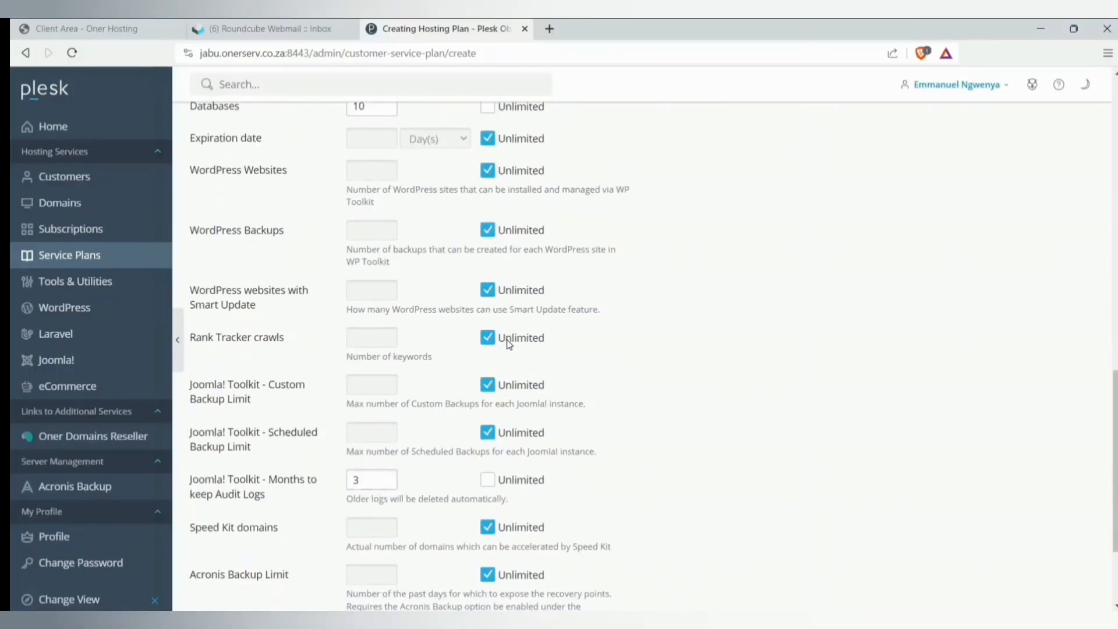
scroll(508, 356, "up", 8)
scroll(508, 344, "up", 6)
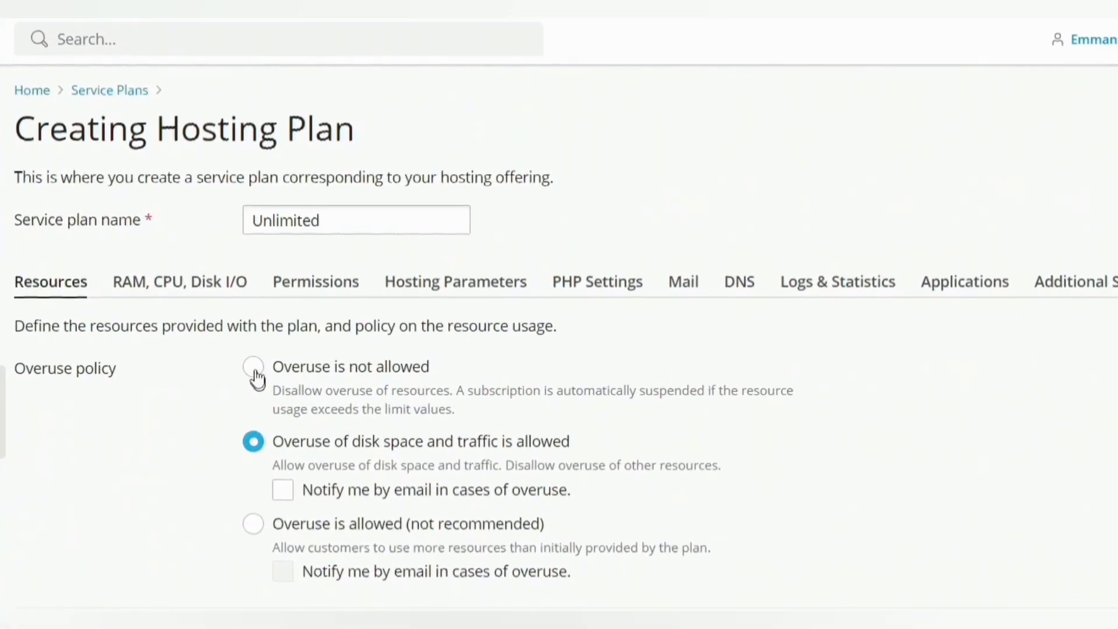
- Set PHP 8.2.13 with memory_limit, post_max_size and upload_max_filesize all at 256M
left_click(587, 253)
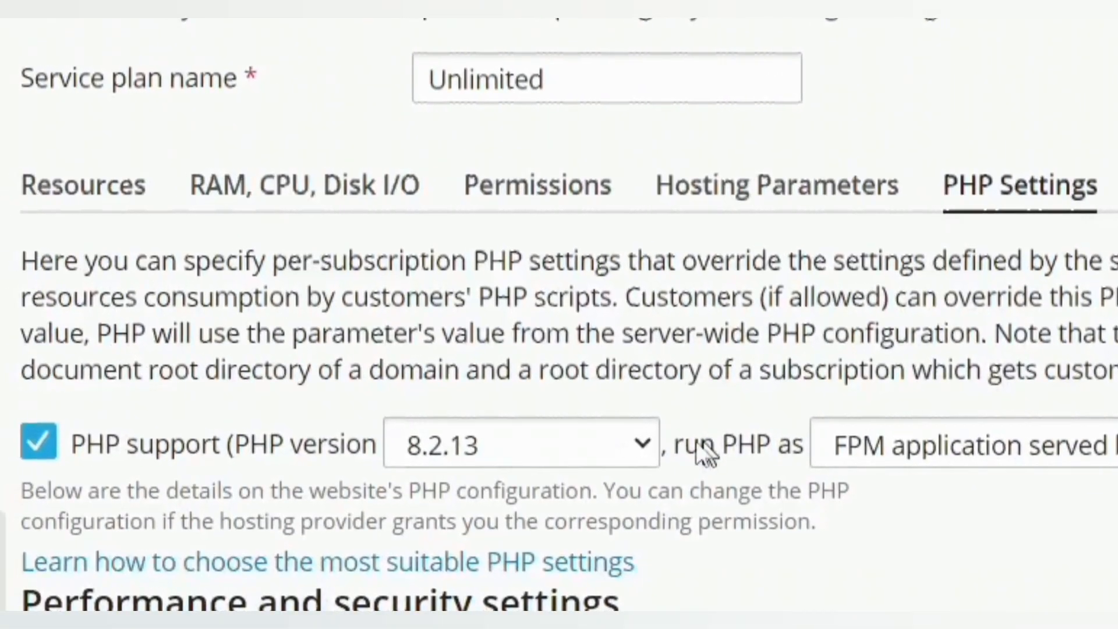
left_click(305, 608)
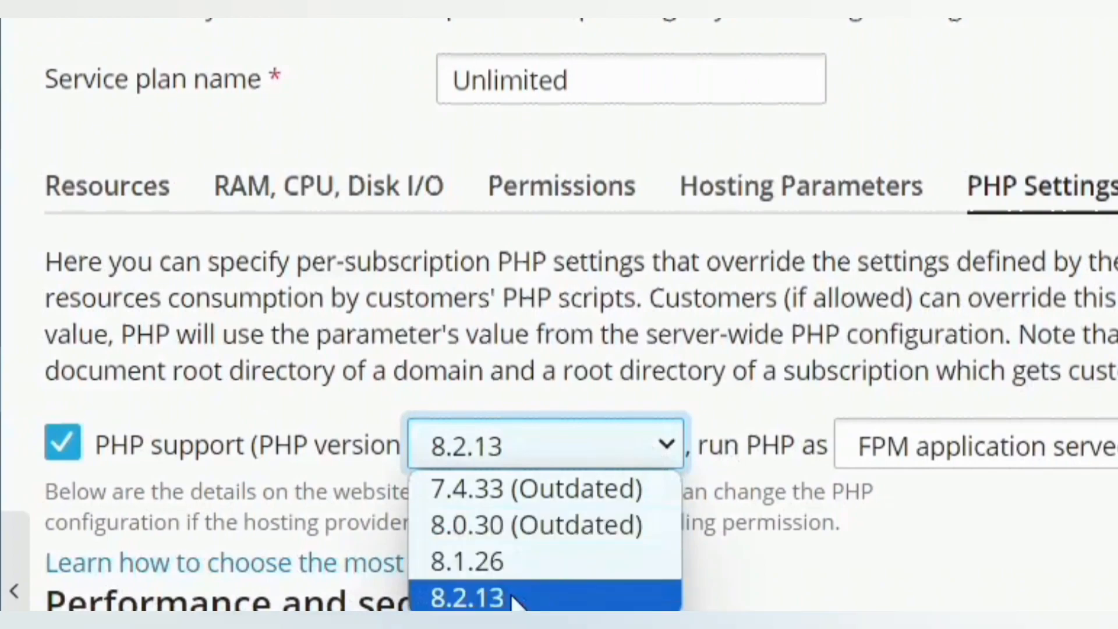
left_click(488, 600)
left_click(375, 239)
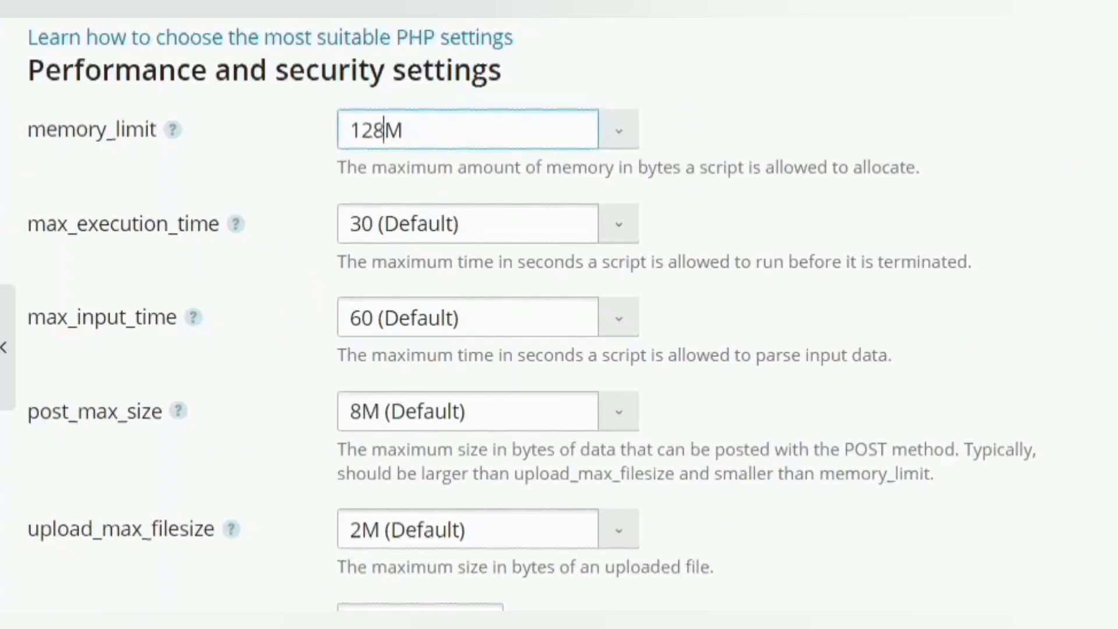
key("shift+Home")
type("2")
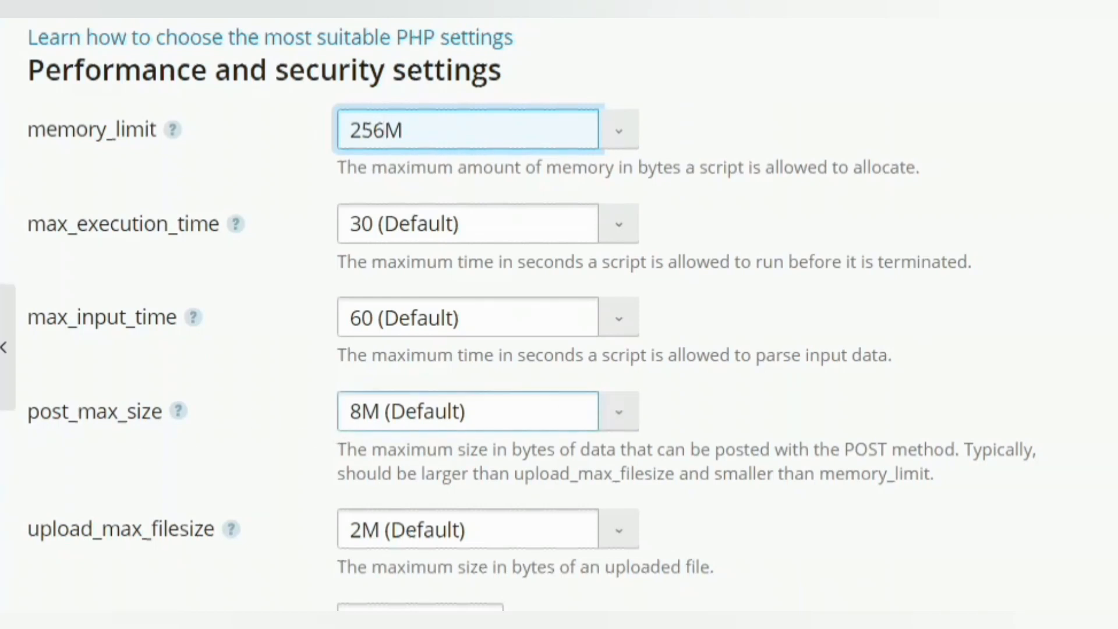
left_click(350, 412)
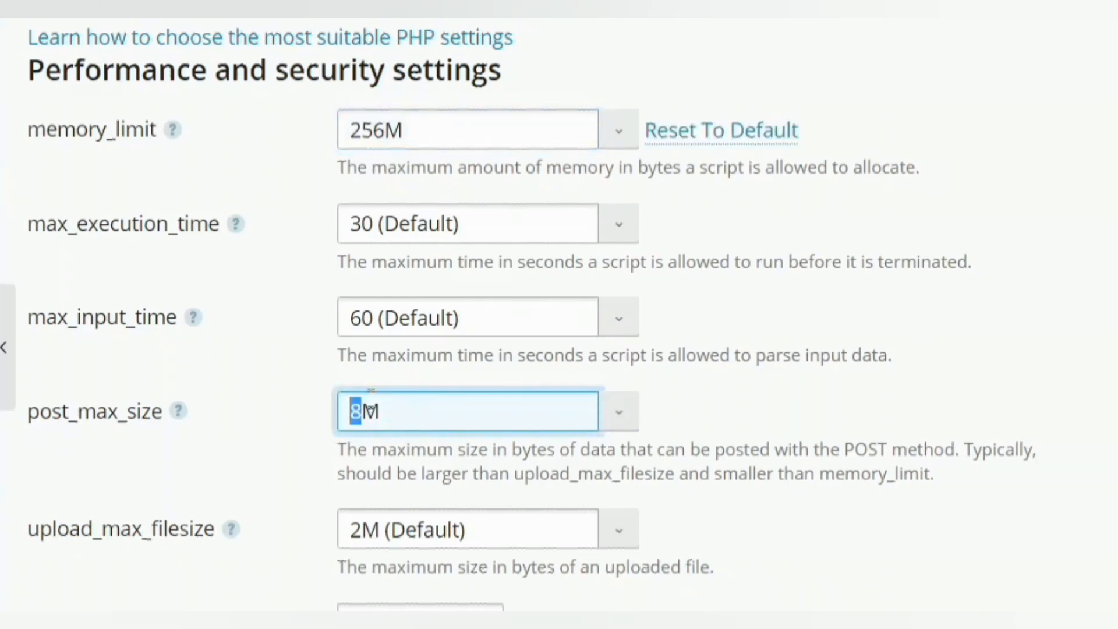
type("6")
scroll(436, 425, "down", 3)
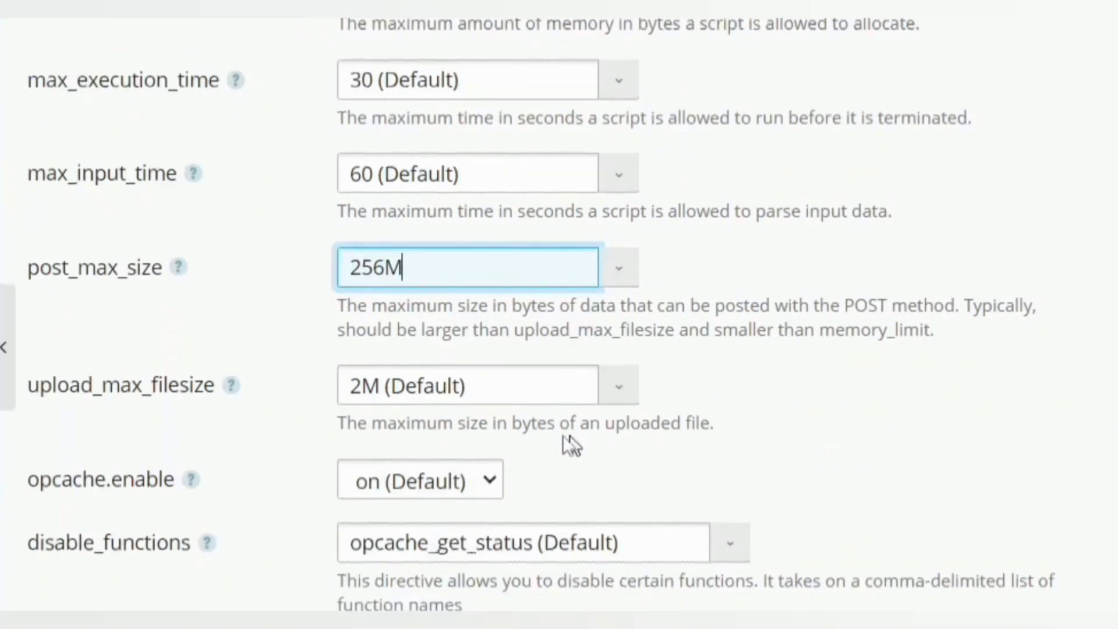
left_click(363, 385)
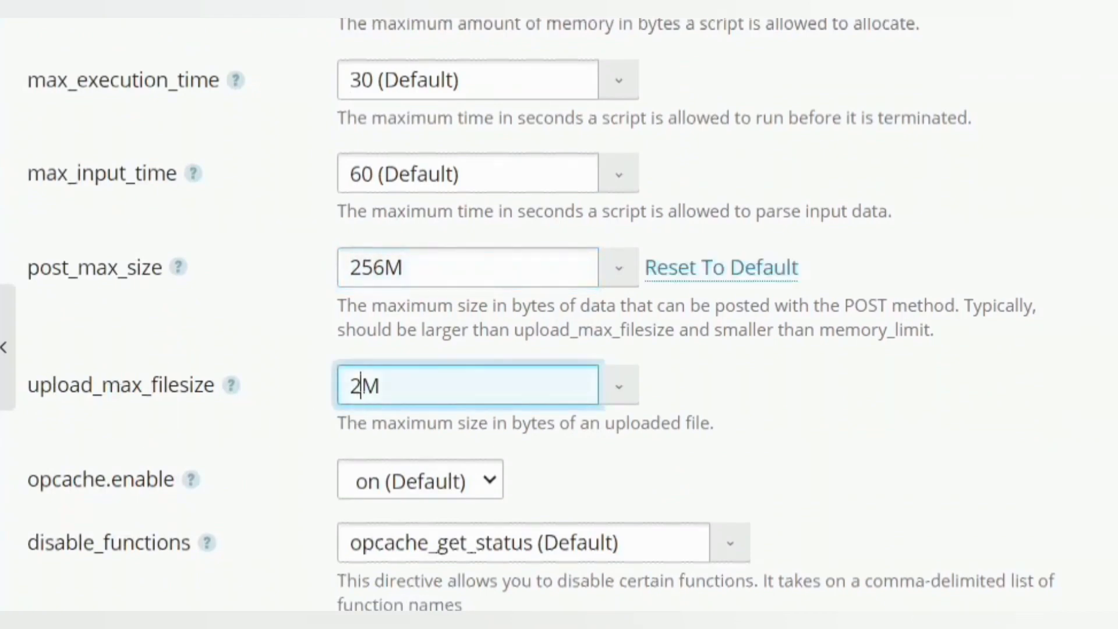
type("56")
left_click(978, 444)
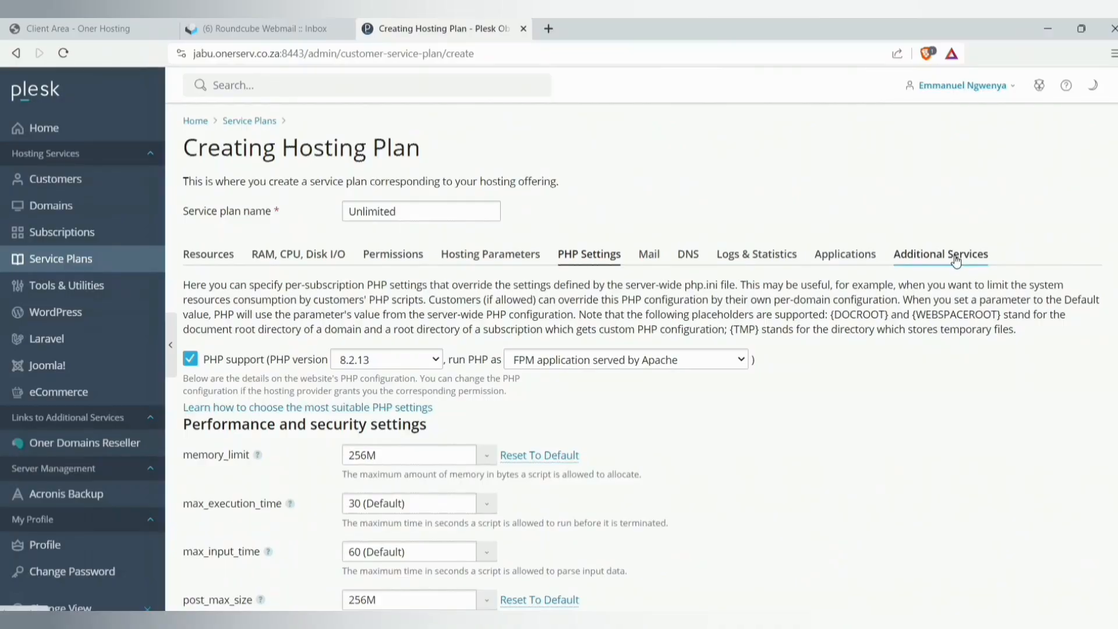
- Include SSL It! free SSL/TLS certificates and save the Unlimited plan
left_click(920, 263)
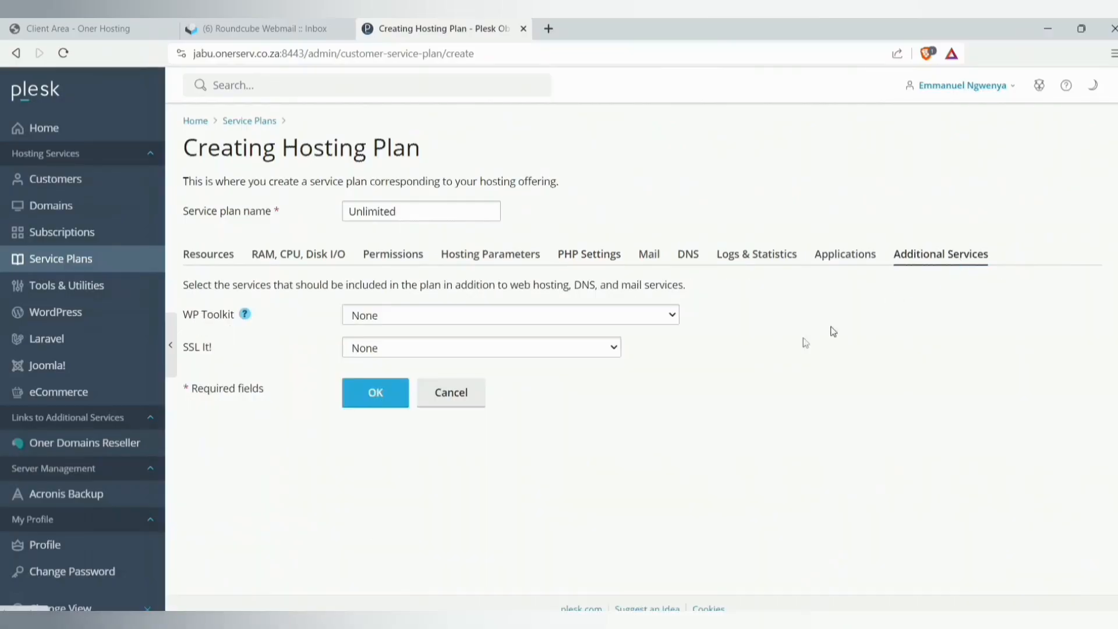
left_click(381, 349)
left_click(396, 380)
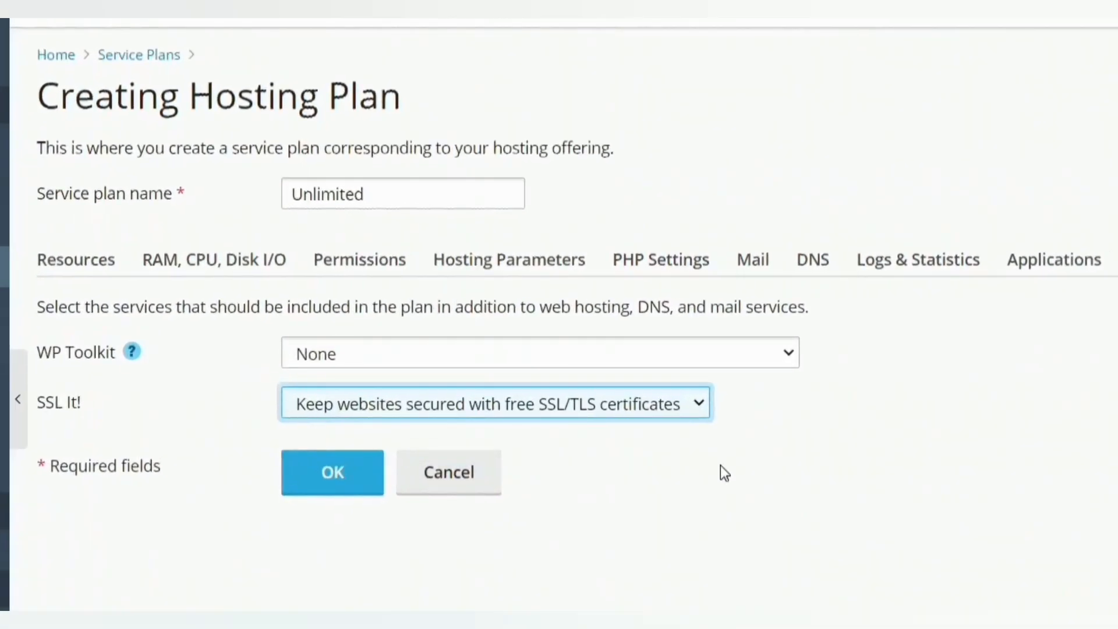
left_click(311, 477)
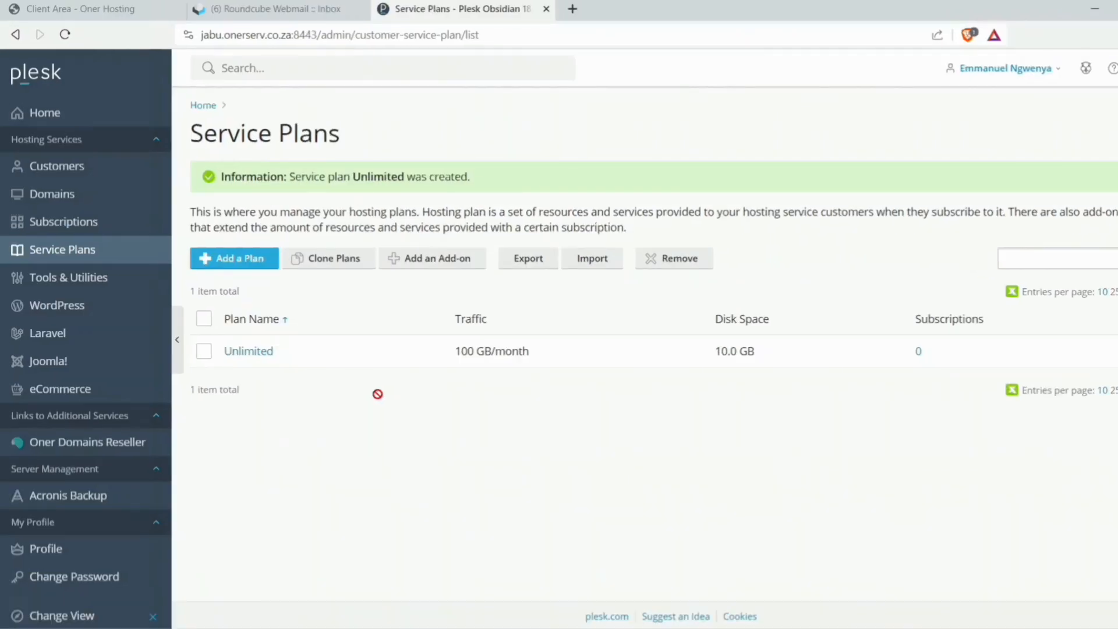
- Add a blank-website subscription for onerserv.web.za on the Unlimited service plan
left_click(76, 222)
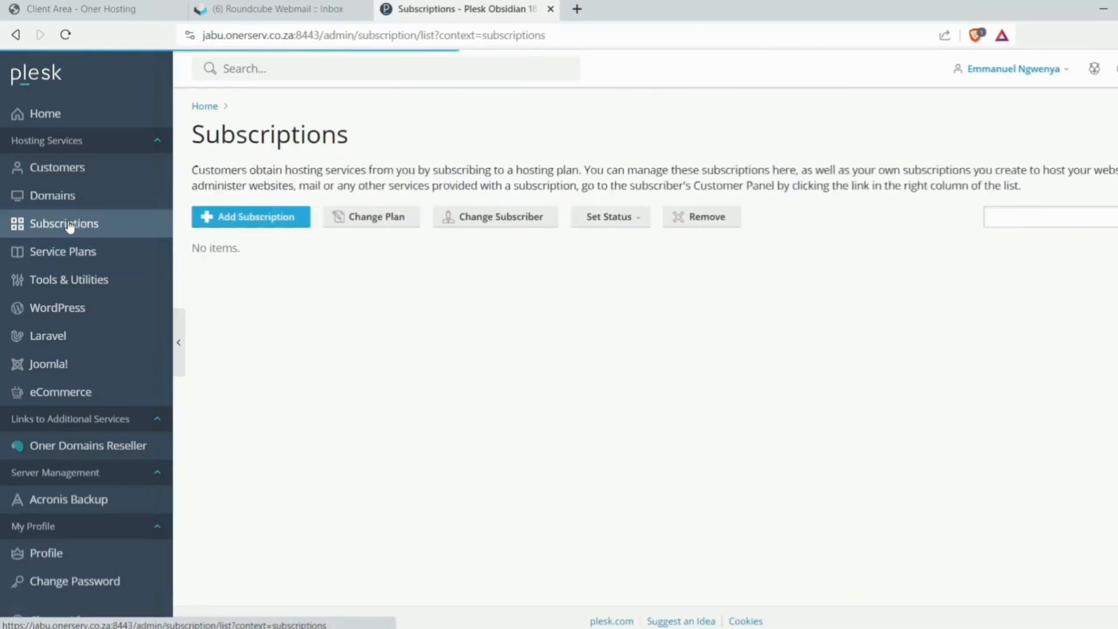
left_click(252, 219)
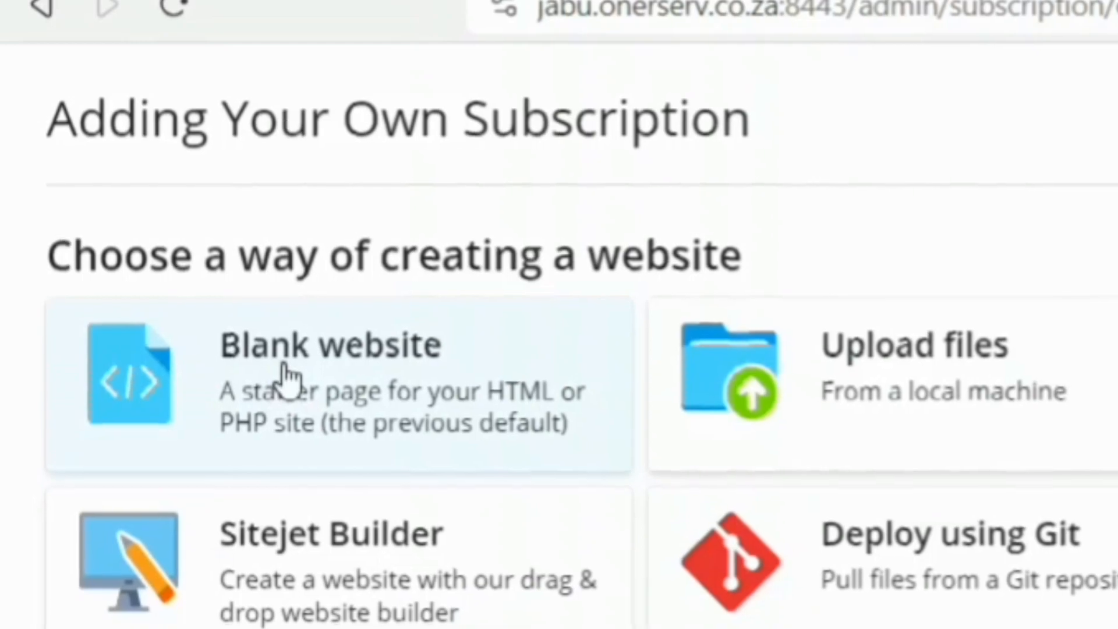
left_click(286, 378)
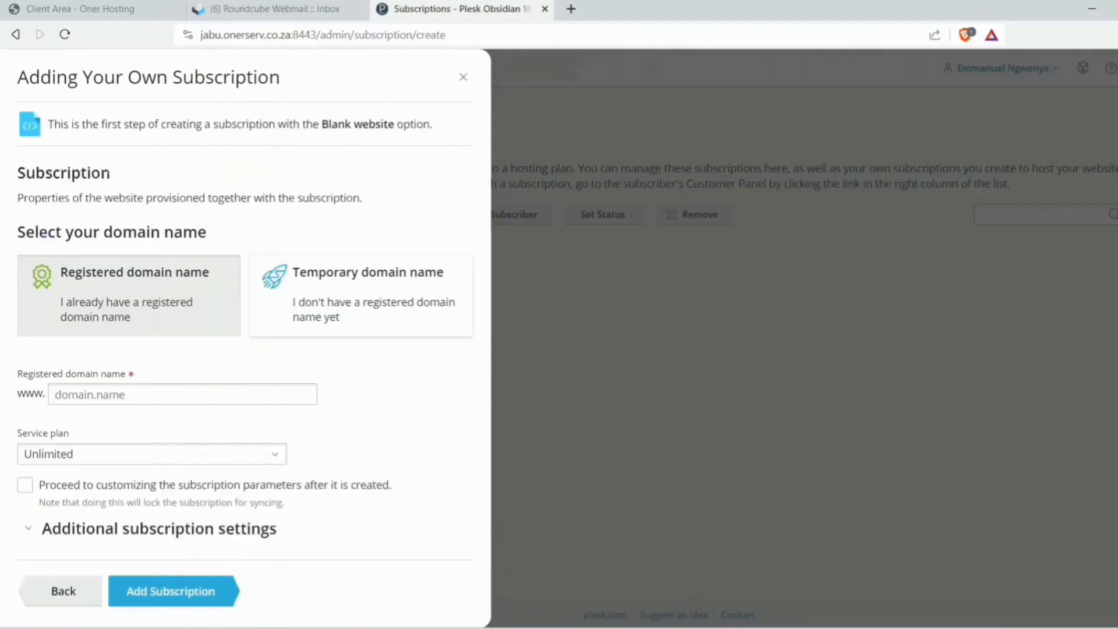
left_click(162, 395)
type("onerse")
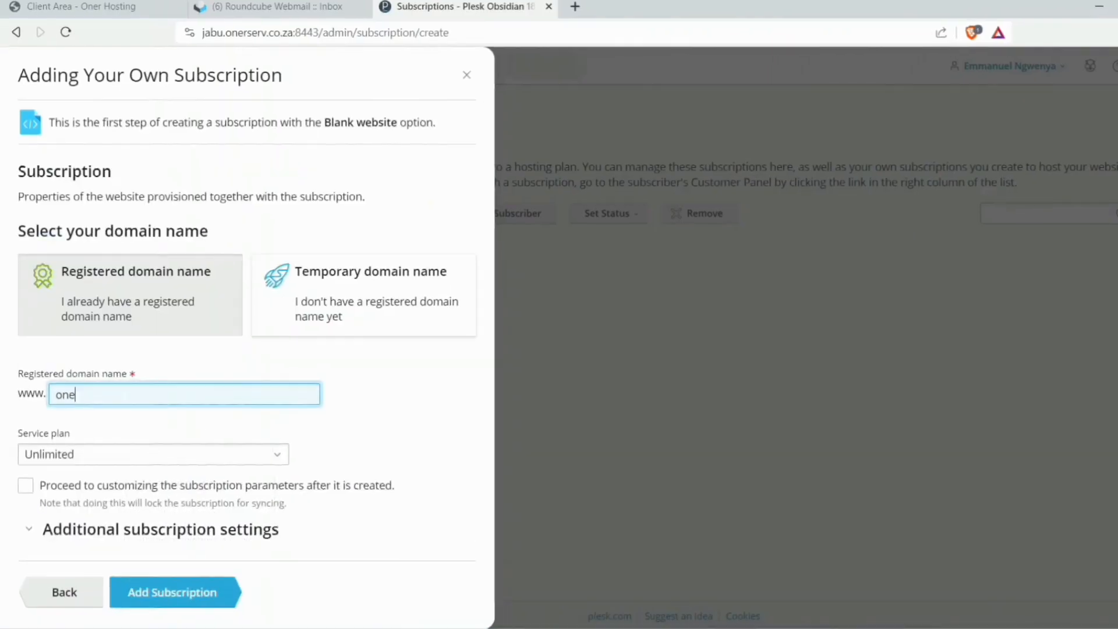
type("rv")
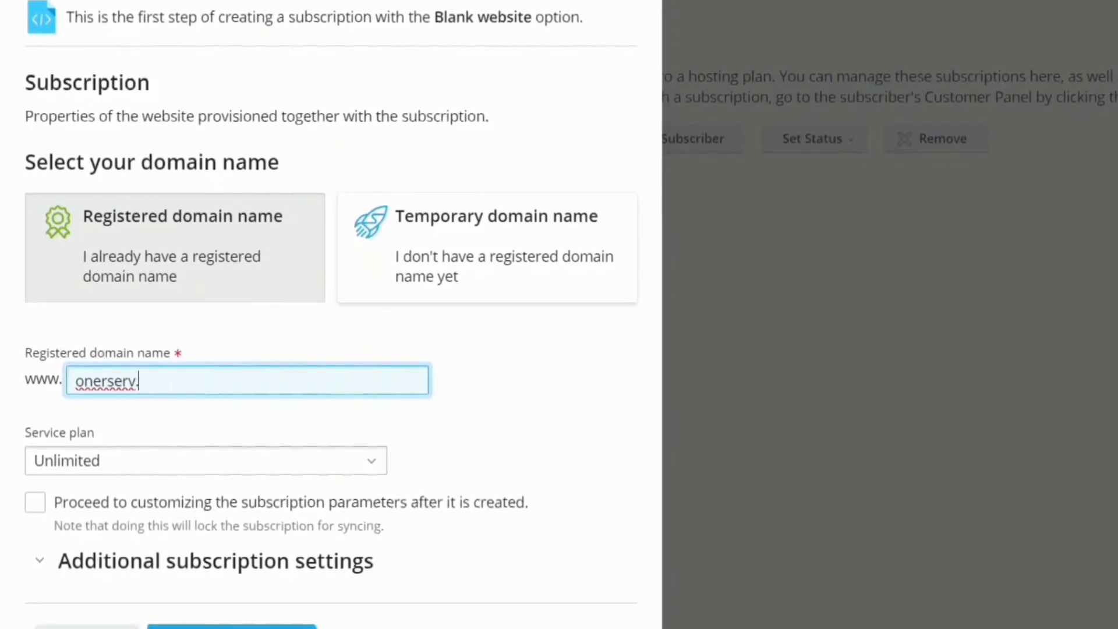
type(".web.za")
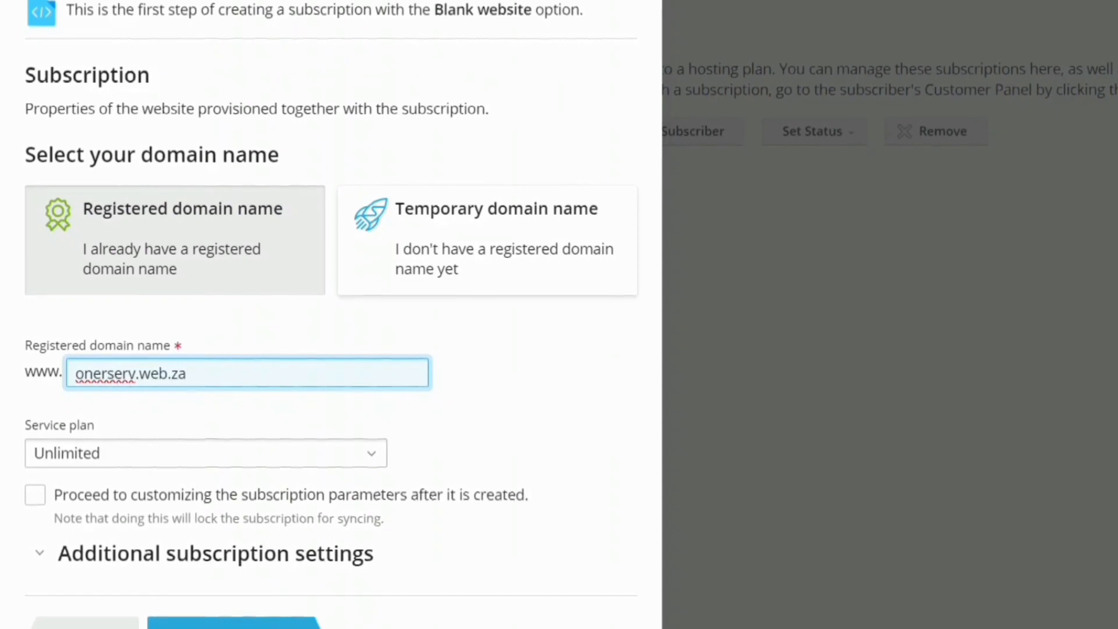
left_click(369, 450)
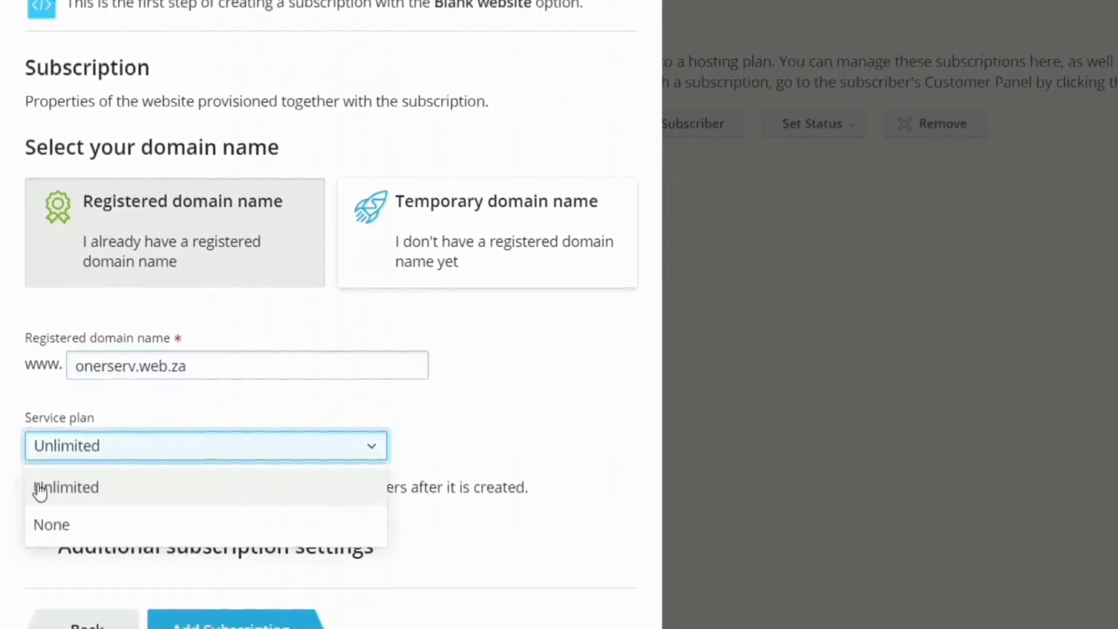
left_click(82, 488)
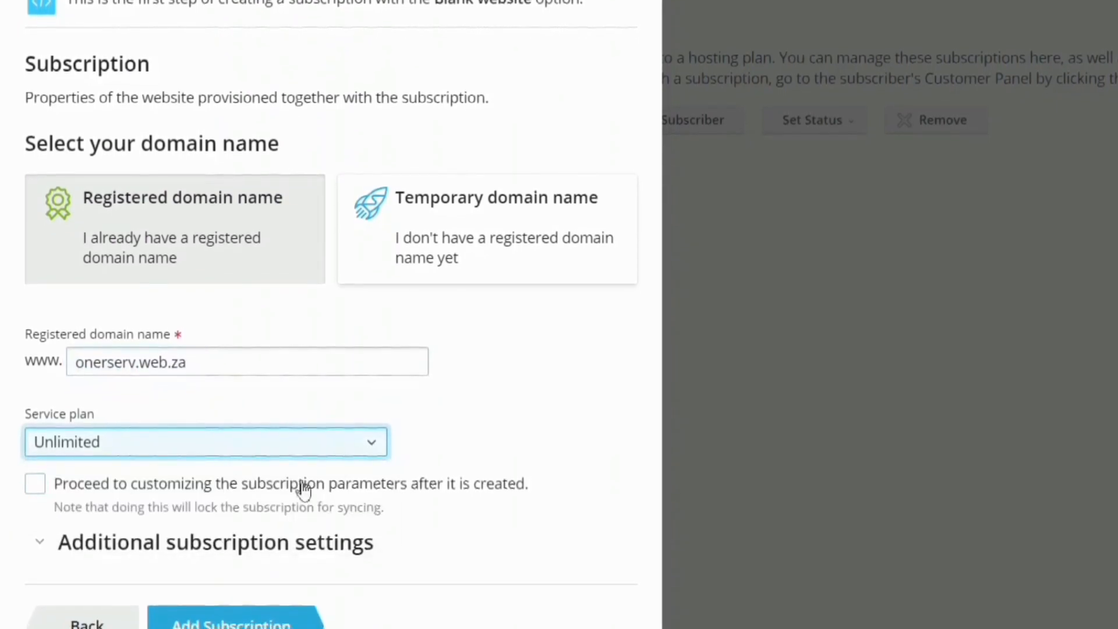
left_click(250, 623)
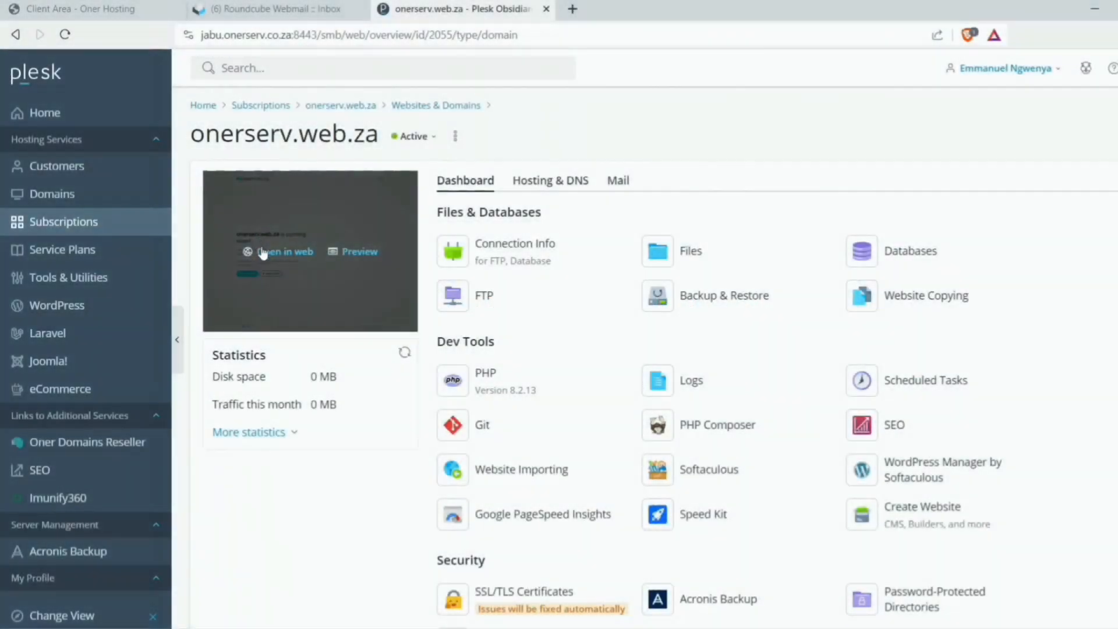
- Open onerserv.web.za in the browser, then close the insecure-connection warning tab
left_click(264, 252)
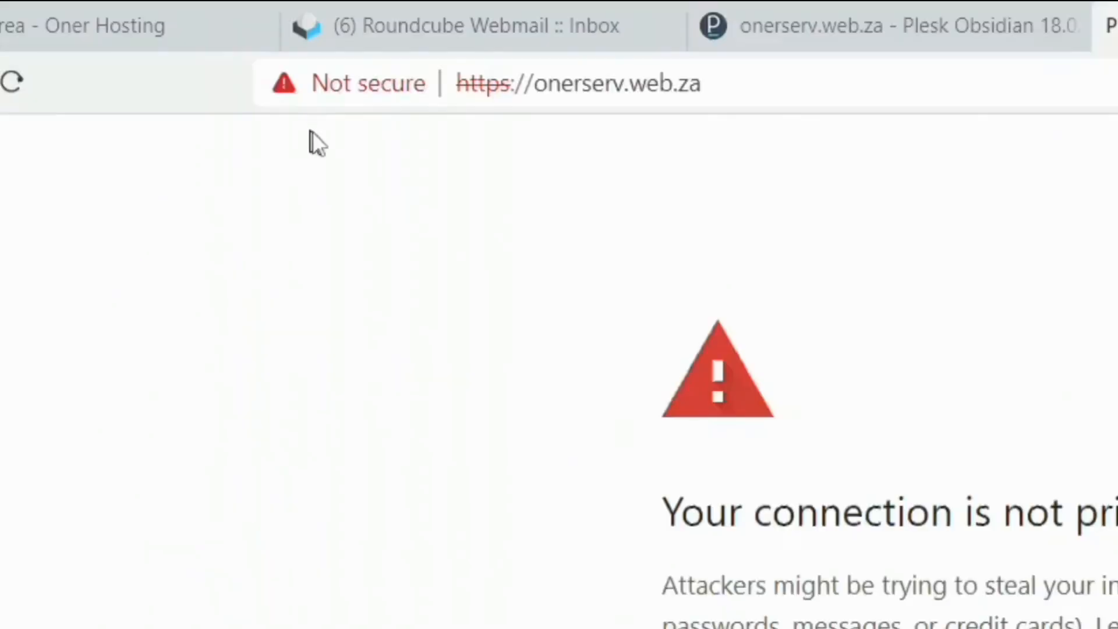
left_click(731, 9)
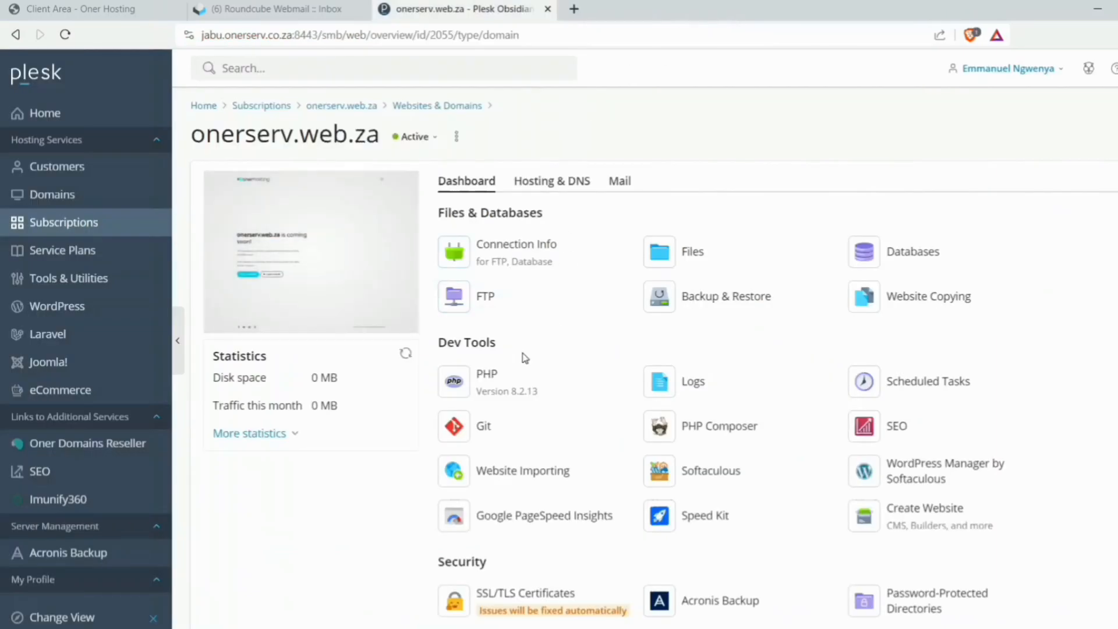
scroll(524, 357, "down", 3)
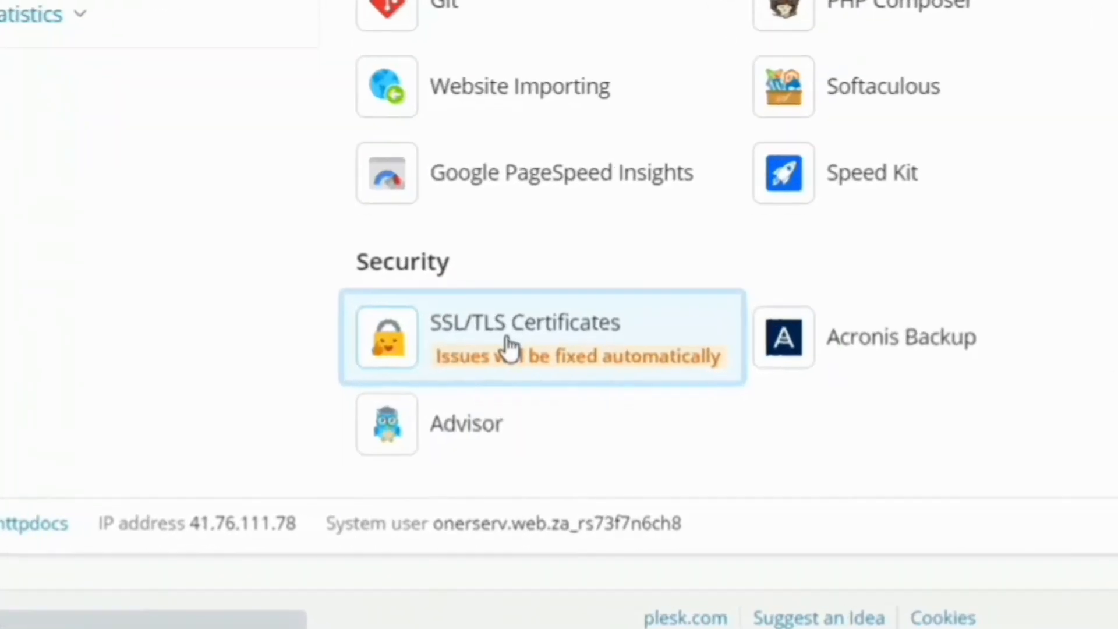
- Issue and install a free Let's Encrypt certificate with wildcard, mail and DANE options enabled
left_click(507, 345)
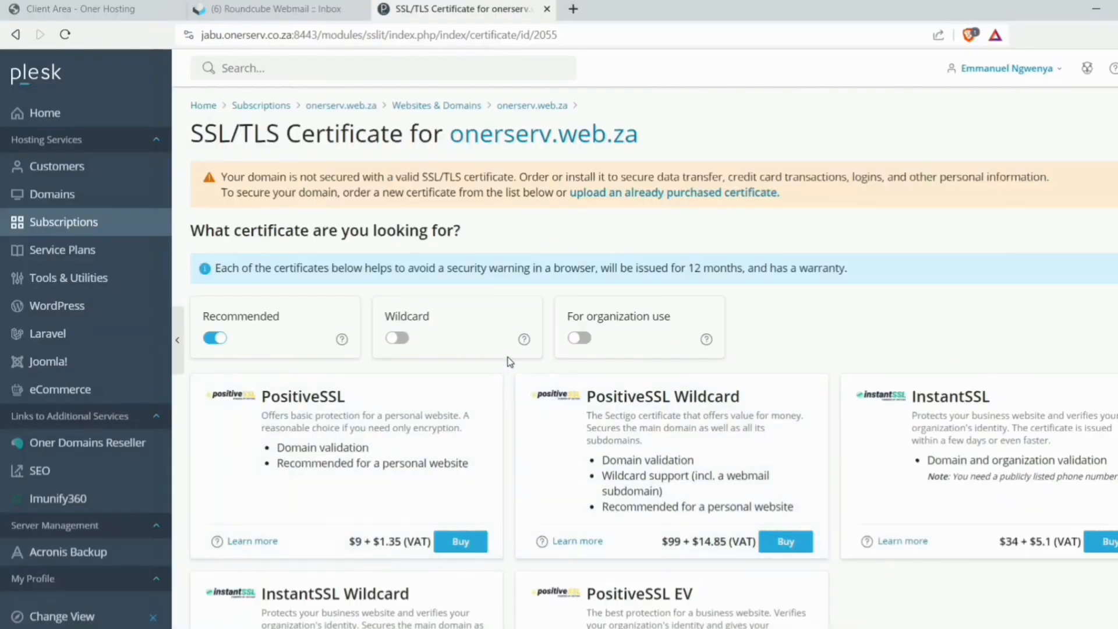
scroll(509, 361, "down", 6)
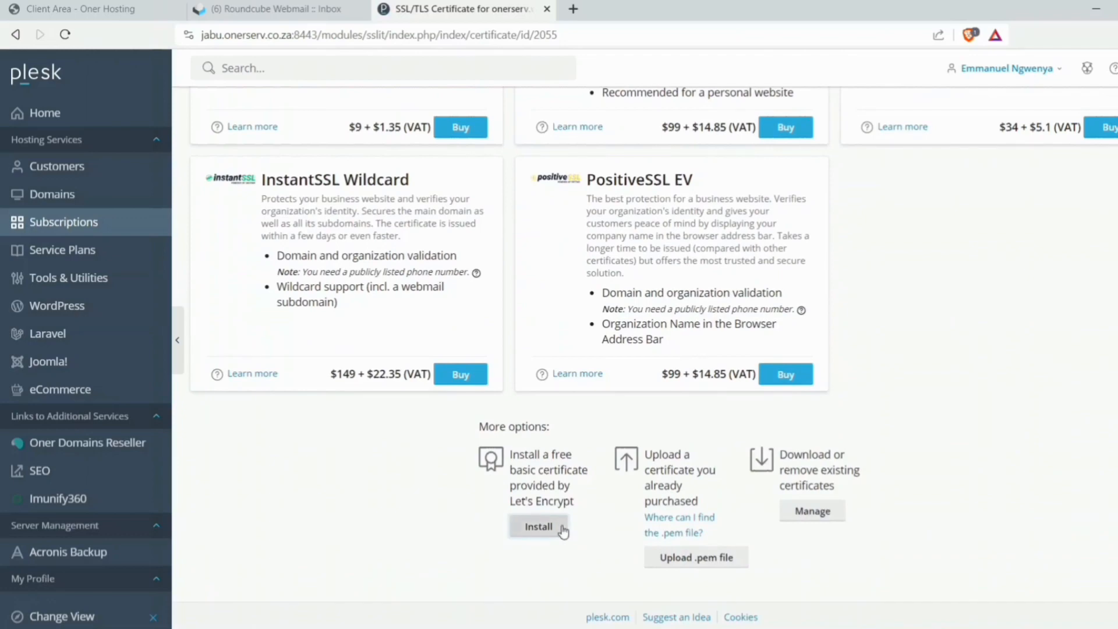
left_click(539, 527)
left_click(25, 342)
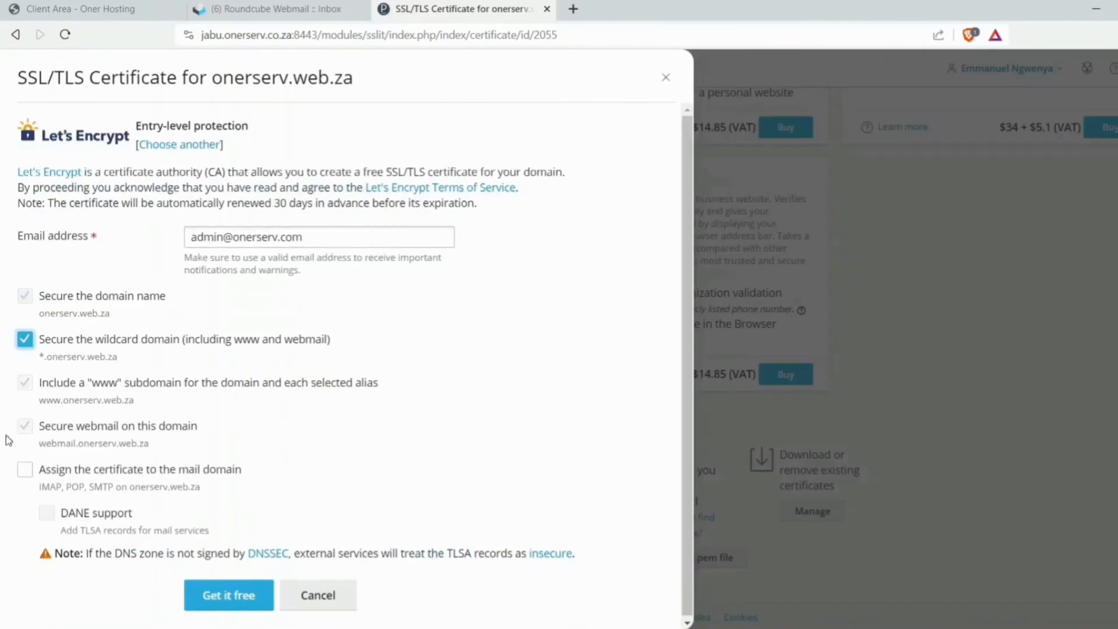
left_click(25, 471)
left_click(47, 513)
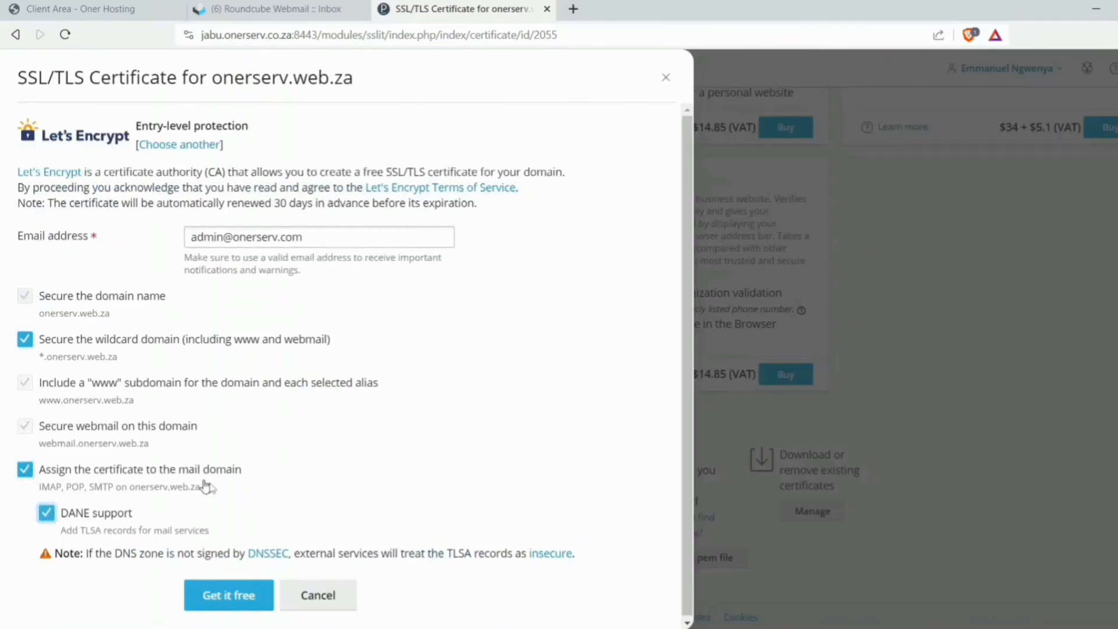
left_click(247, 595)
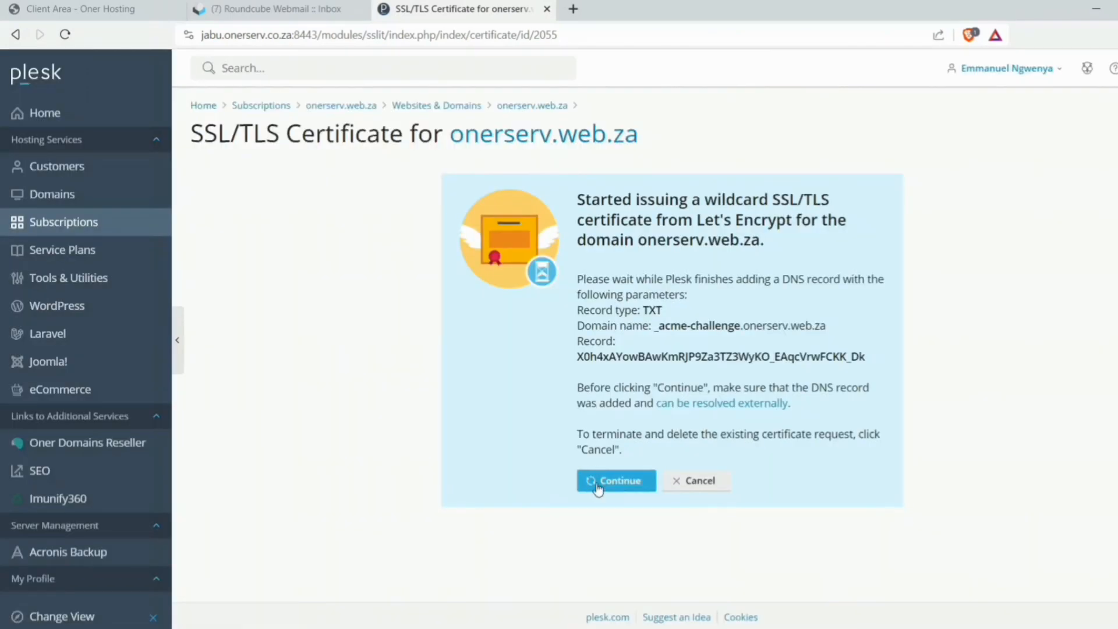
left_click(598, 488)
scroll(769, 395, "down", 3)
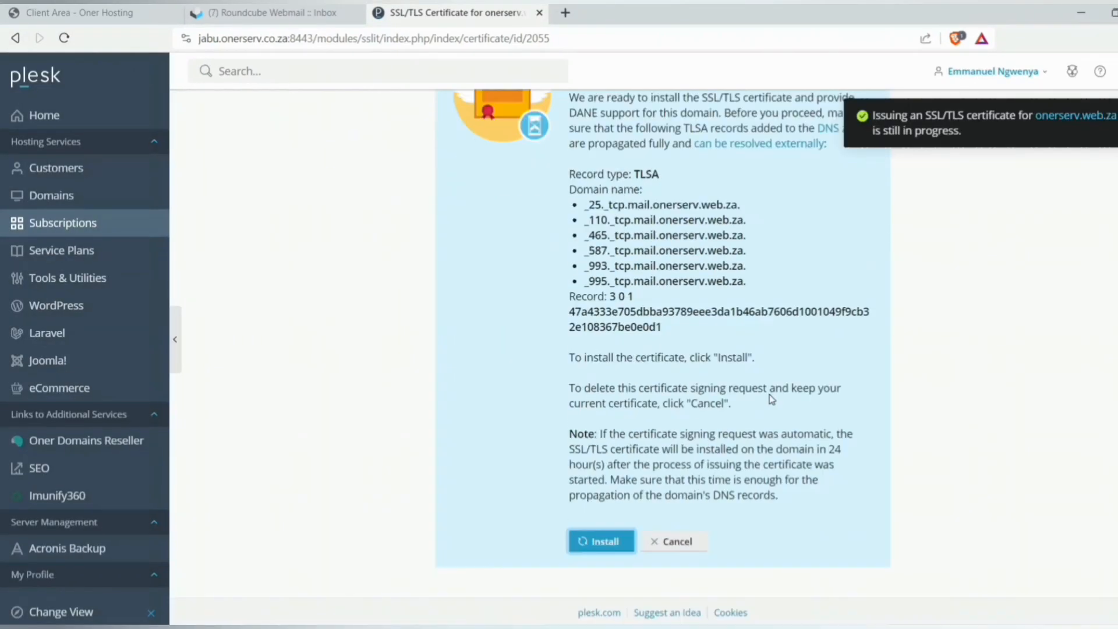
left_click(609, 542)
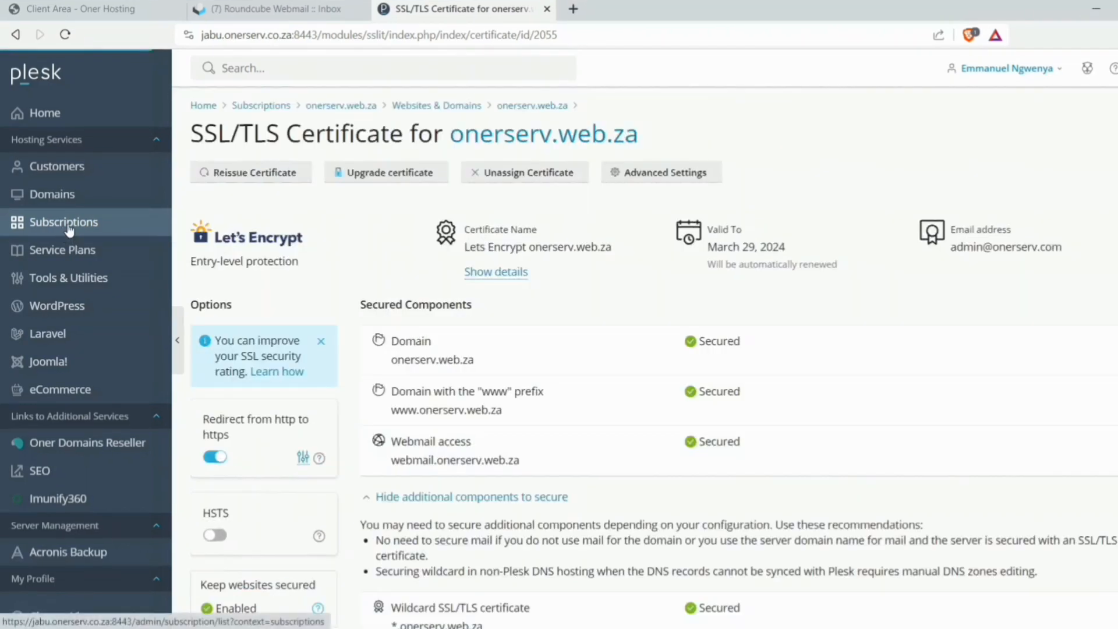
- Return to the onerserv.web.za subscription and bring up the Create Website choices
left_click(67, 227)
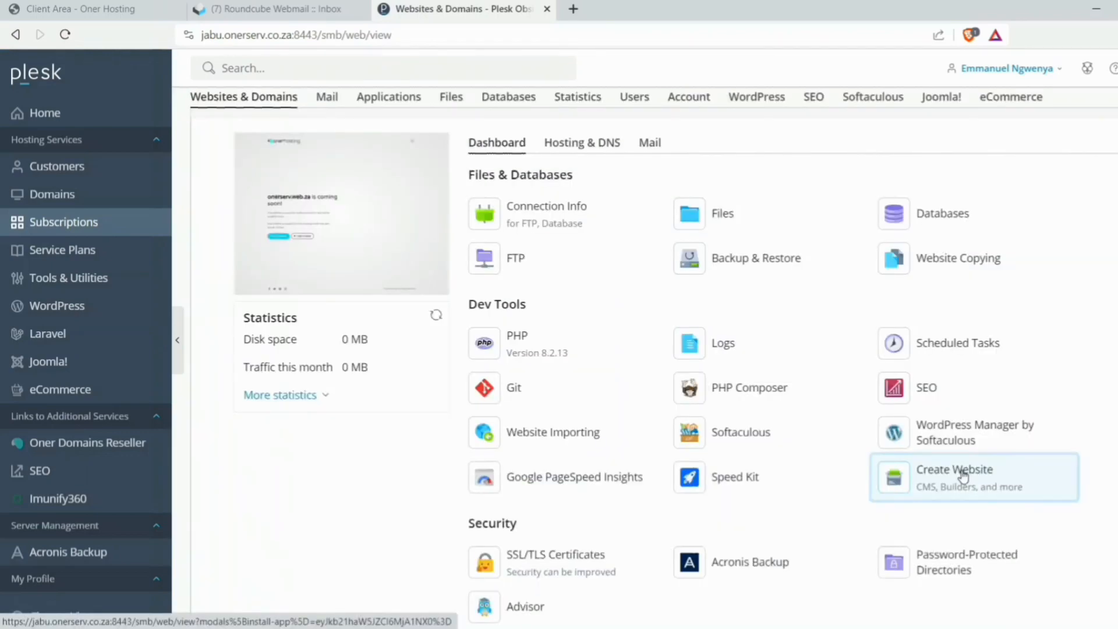
left_click(960, 470)
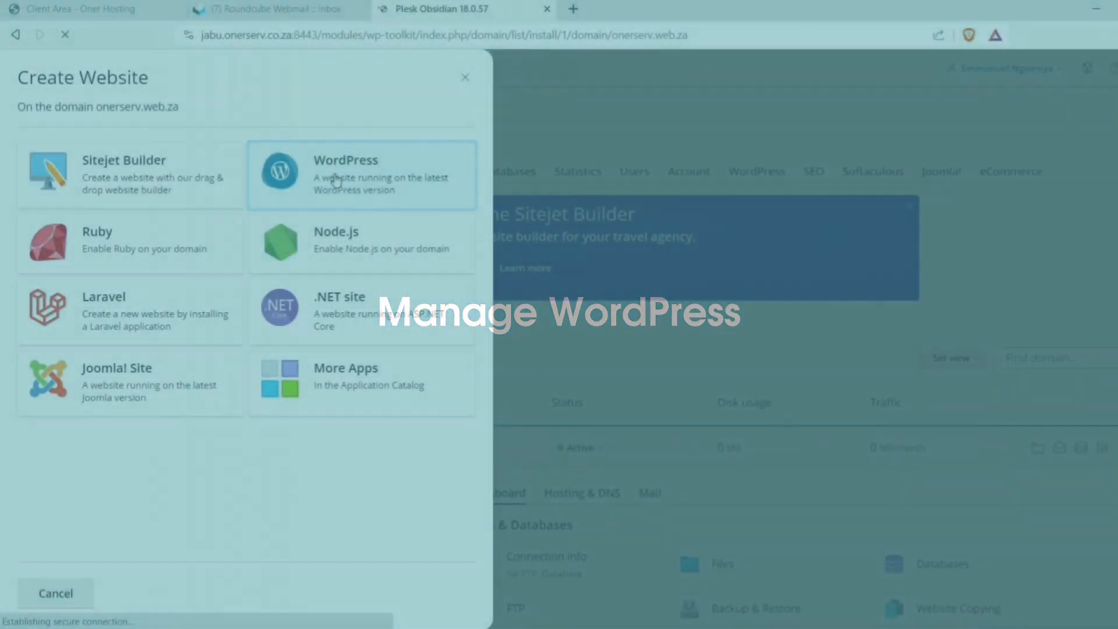
- Install WordPress 6.4.2 as 'Cute And Fluffy', skip plugins, and log in to its admin
left_click(334, 179)
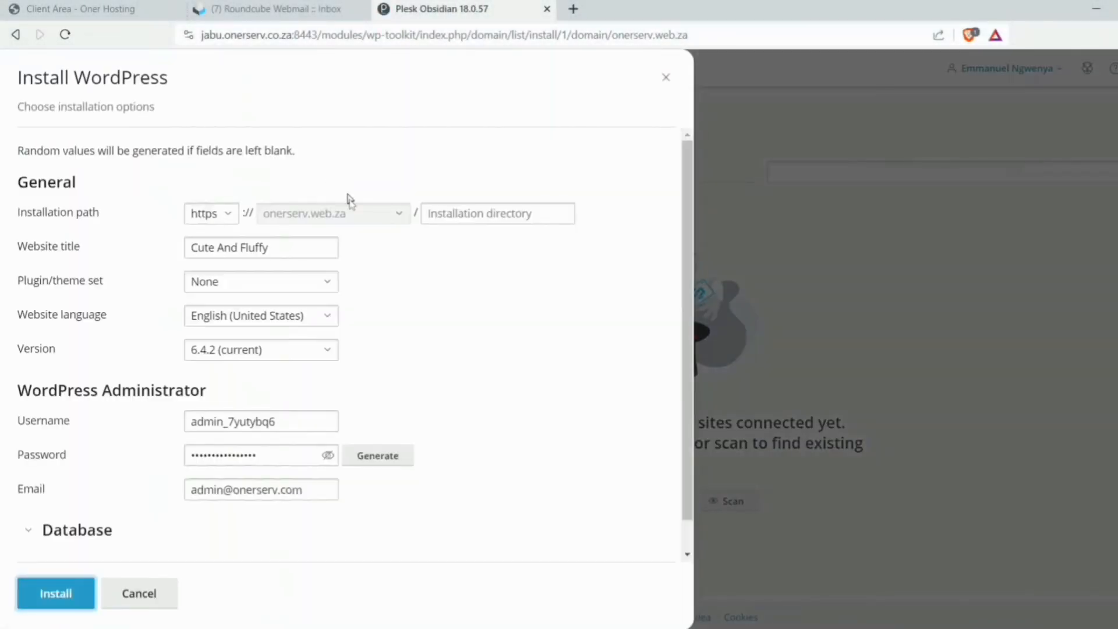
scroll(385, 464, "down", 1)
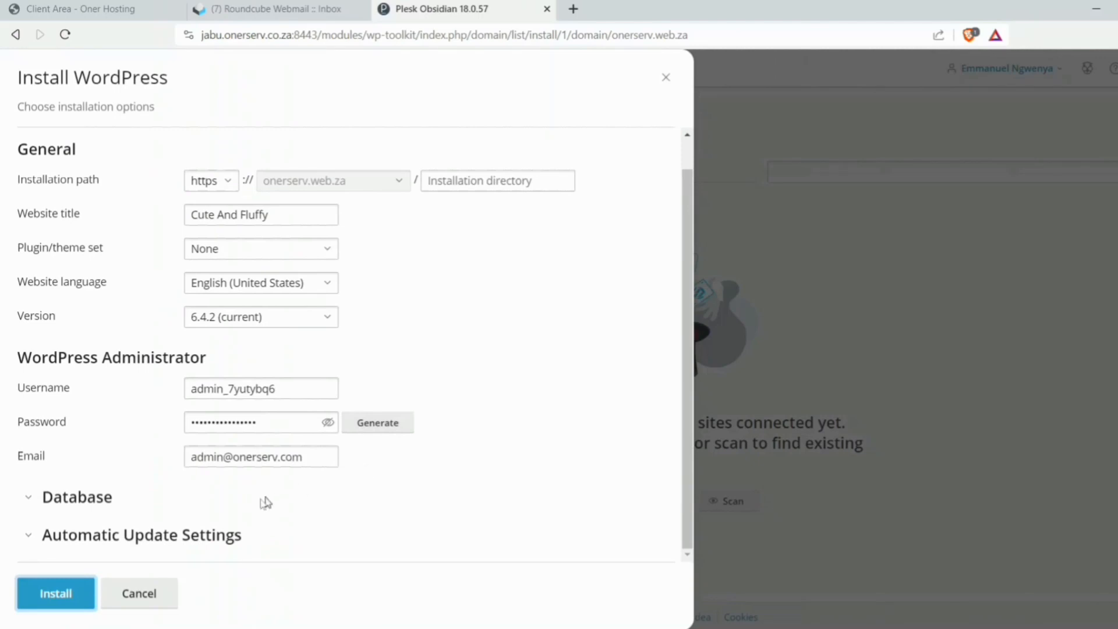
left_click(56, 594)
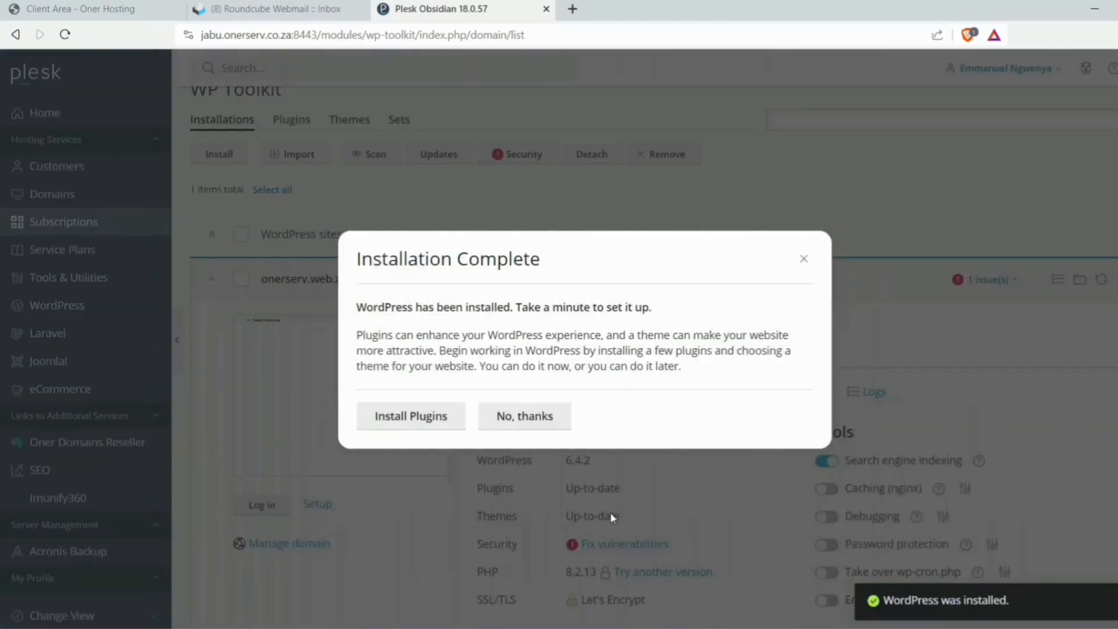
left_click(519, 416)
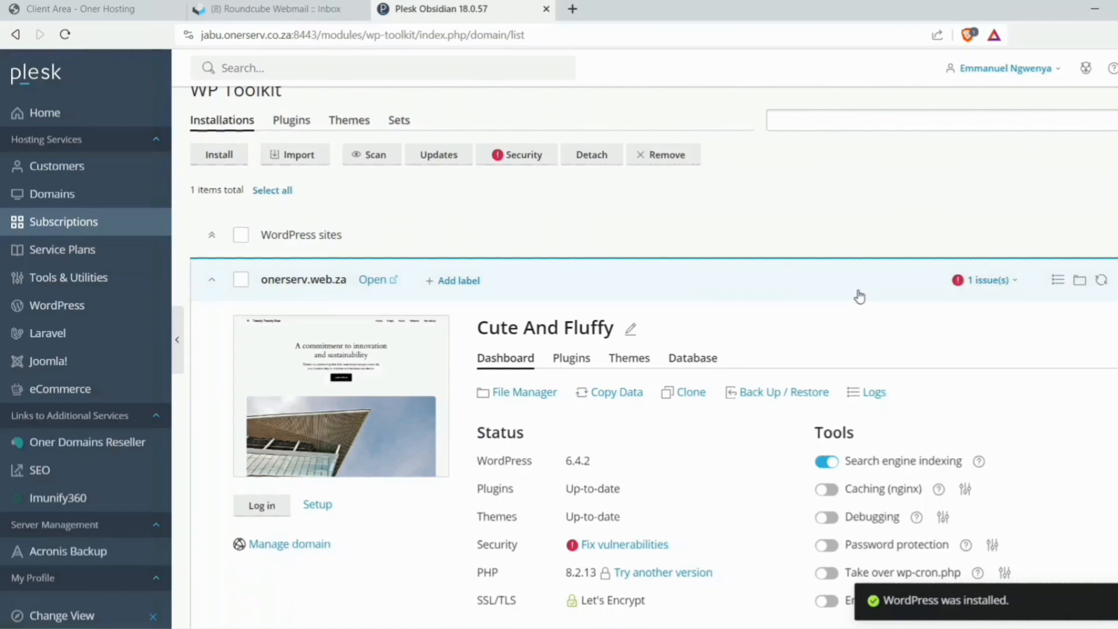
scroll(851, 359, "down", 2)
scroll(698, 361, "up", 3)
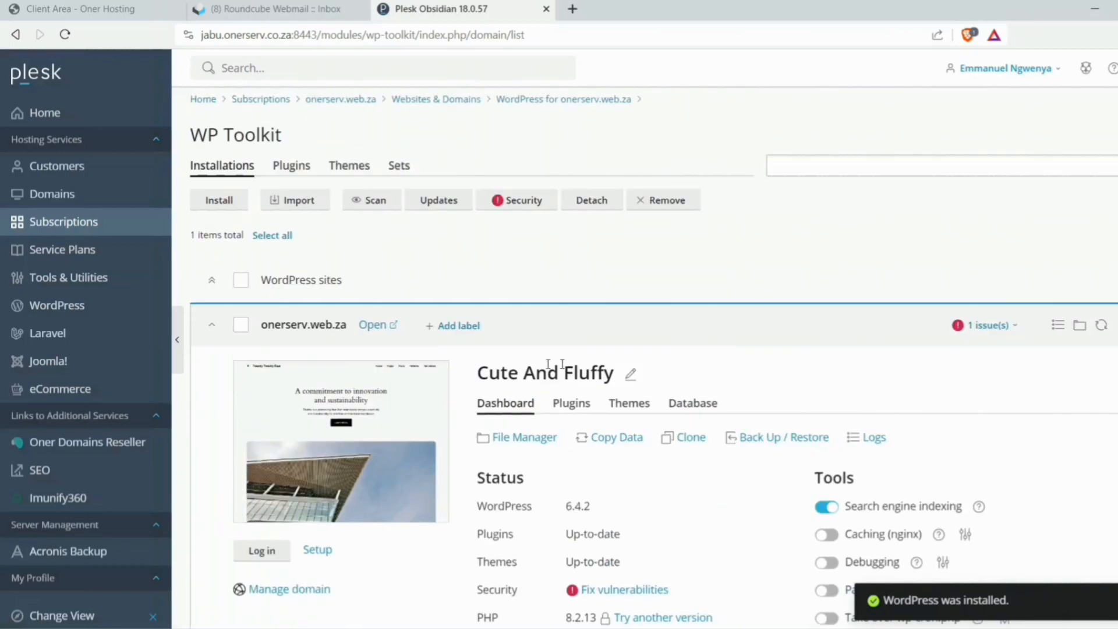
left_click(270, 557)
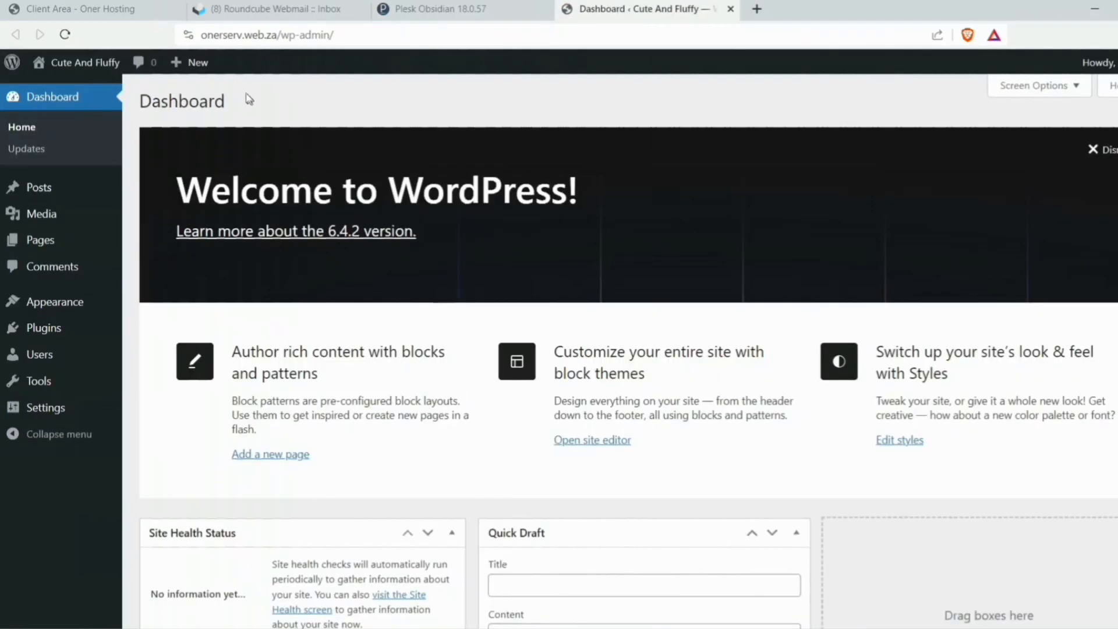
scroll(225, 438, "down", 5)
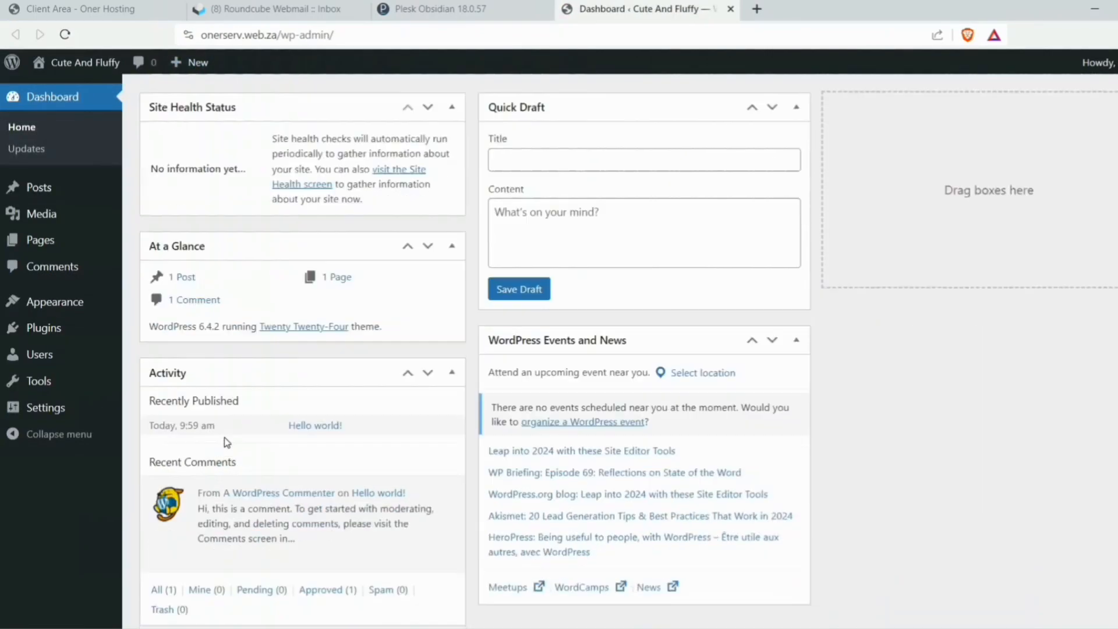
scroll(225, 438, "up", 5)
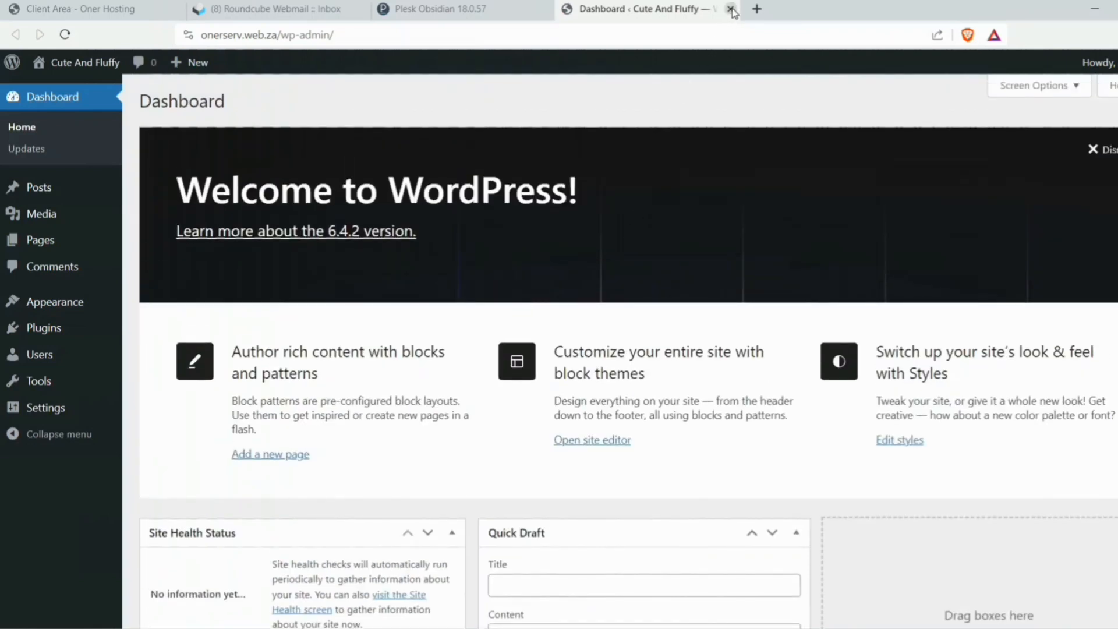
left_click(731, 9)
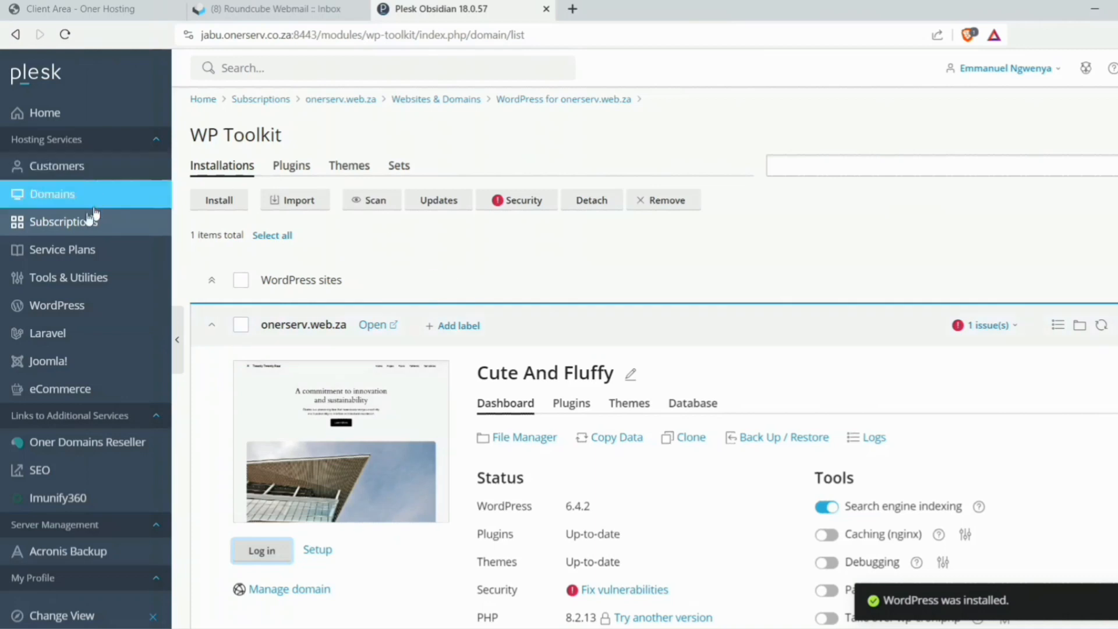
- Reopen the onerserv.web.za subscription and dismiss the Sitejet site builder banner
left_click(67, 227)
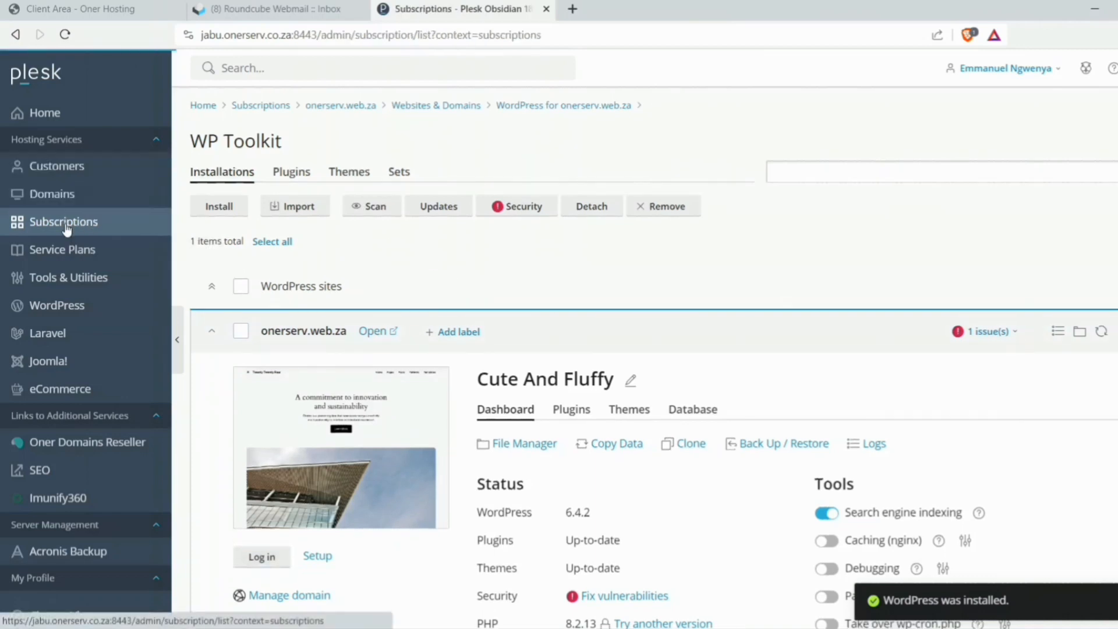
left_click(340, 312)
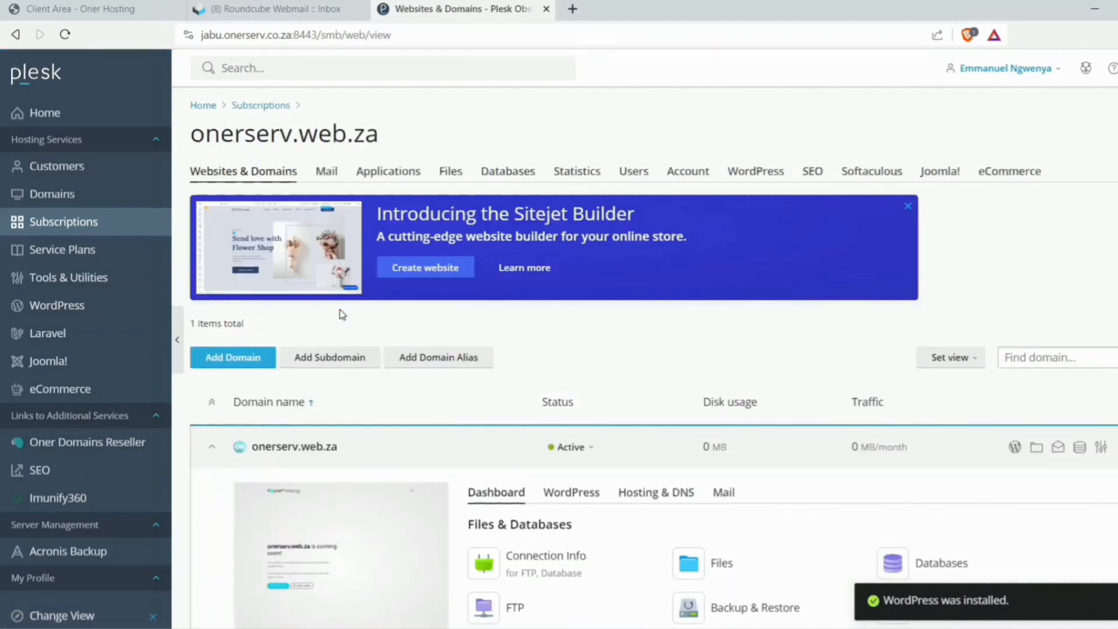
left_click(907, 207)
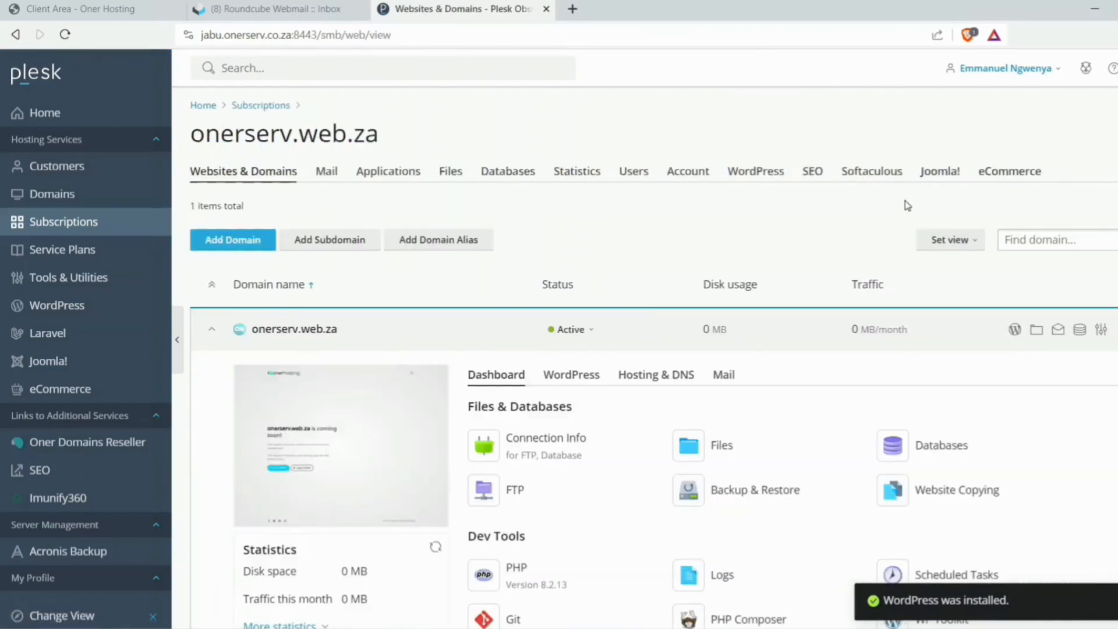
scroll(745, 260, "down", 3)
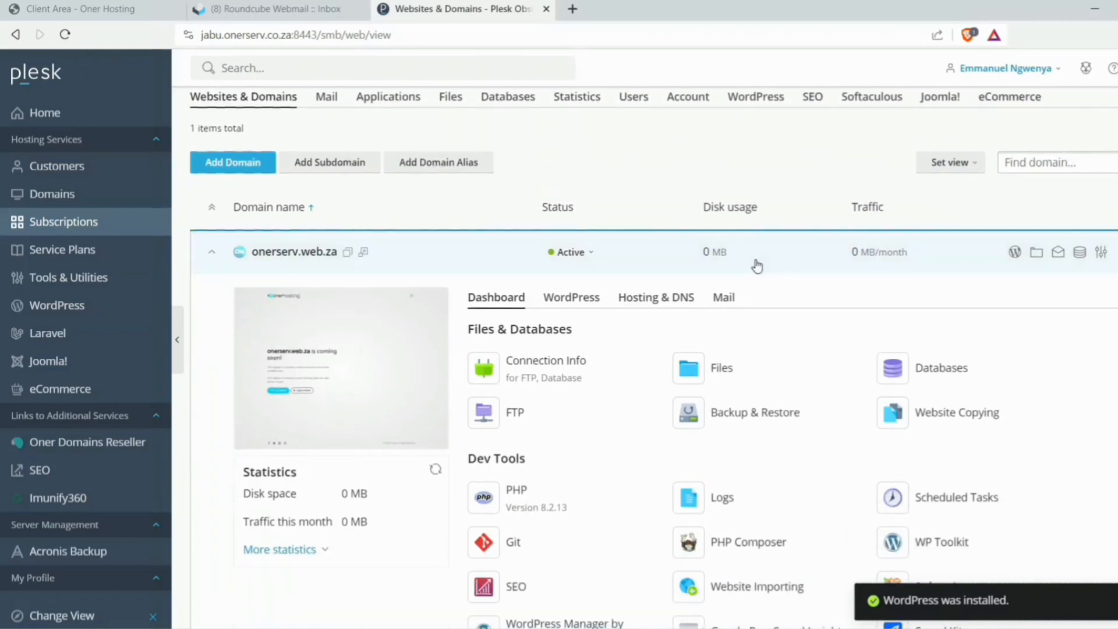
- View the live Cute And Fluffy WordPress site, then close its tab
left_click(314, 292)
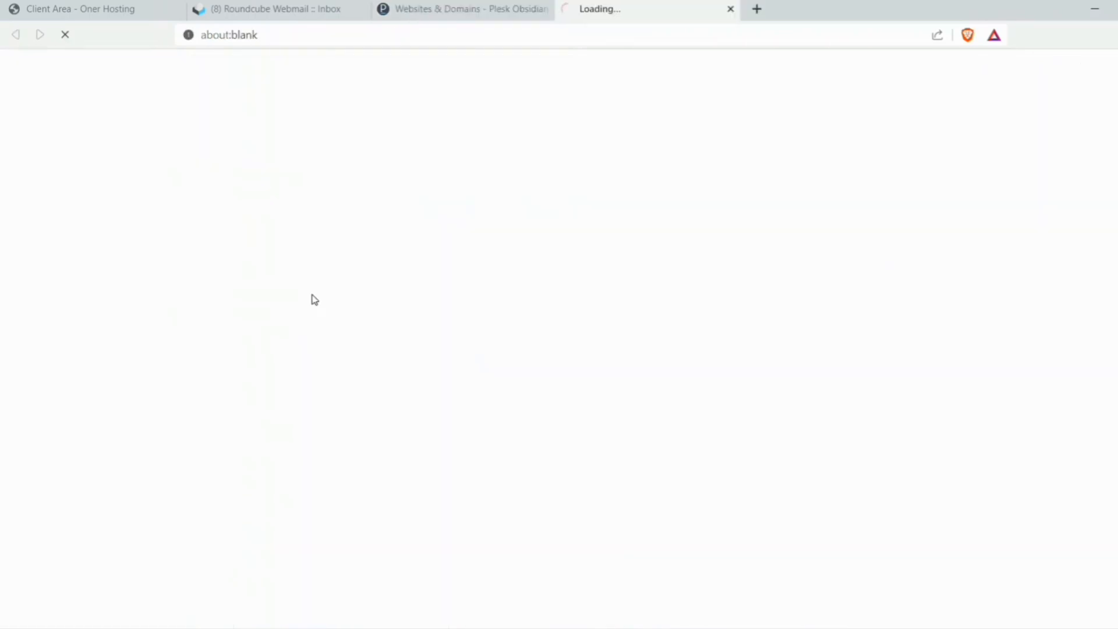
scroll(733, 330, "down", 8)
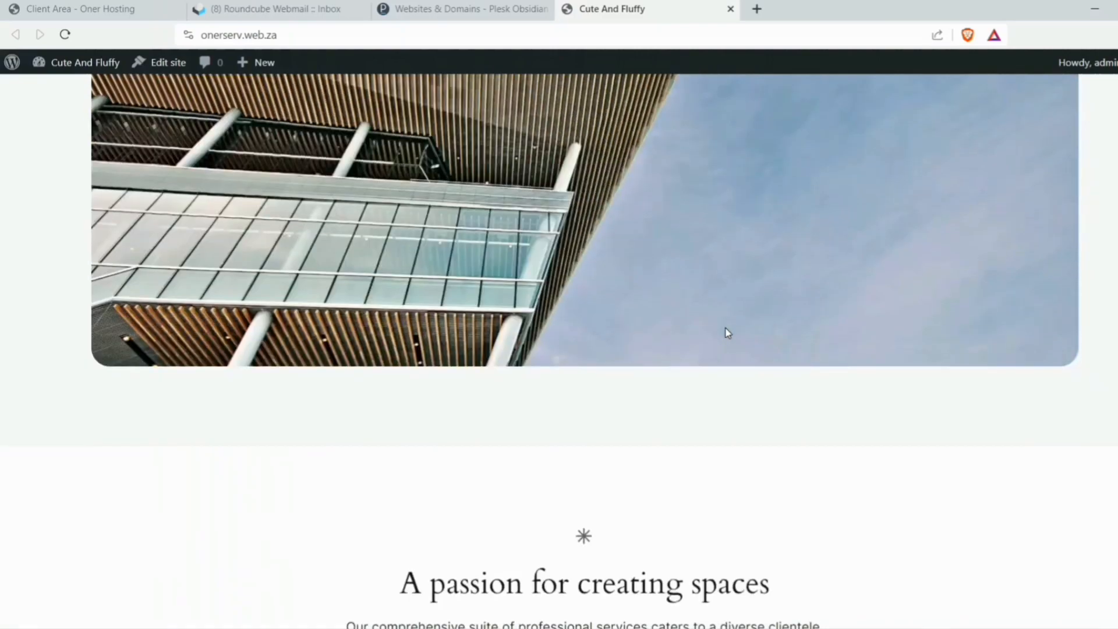
scroll(727, 332, "up", 8)
left_click(730, 10)
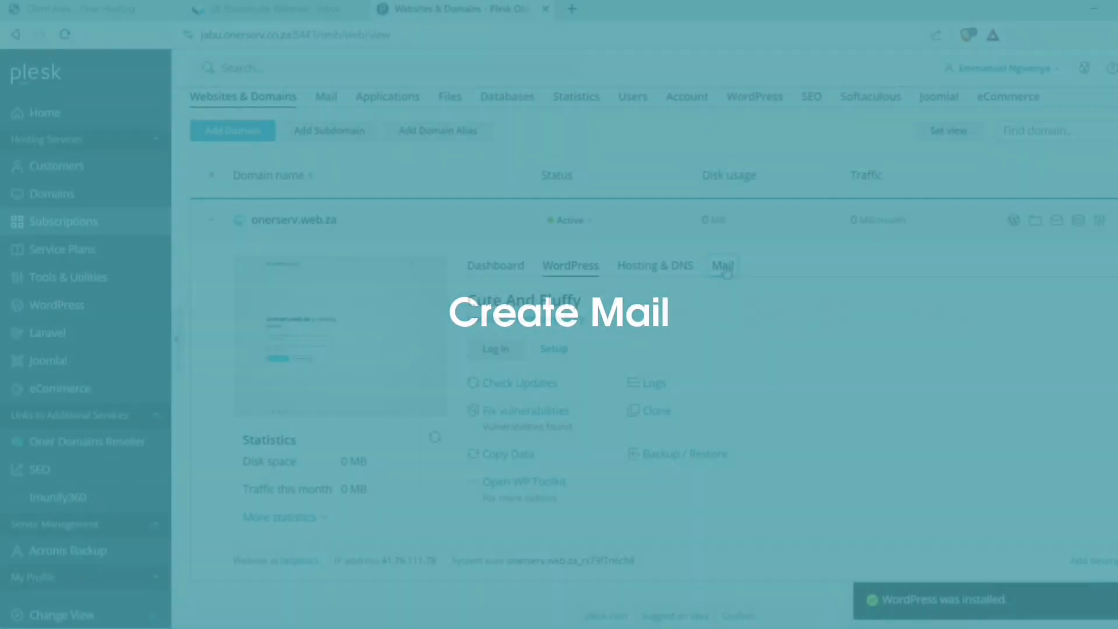
- Go to onerserv.web.za's Mail Accounts and start a new email address
left_click(722, 266)
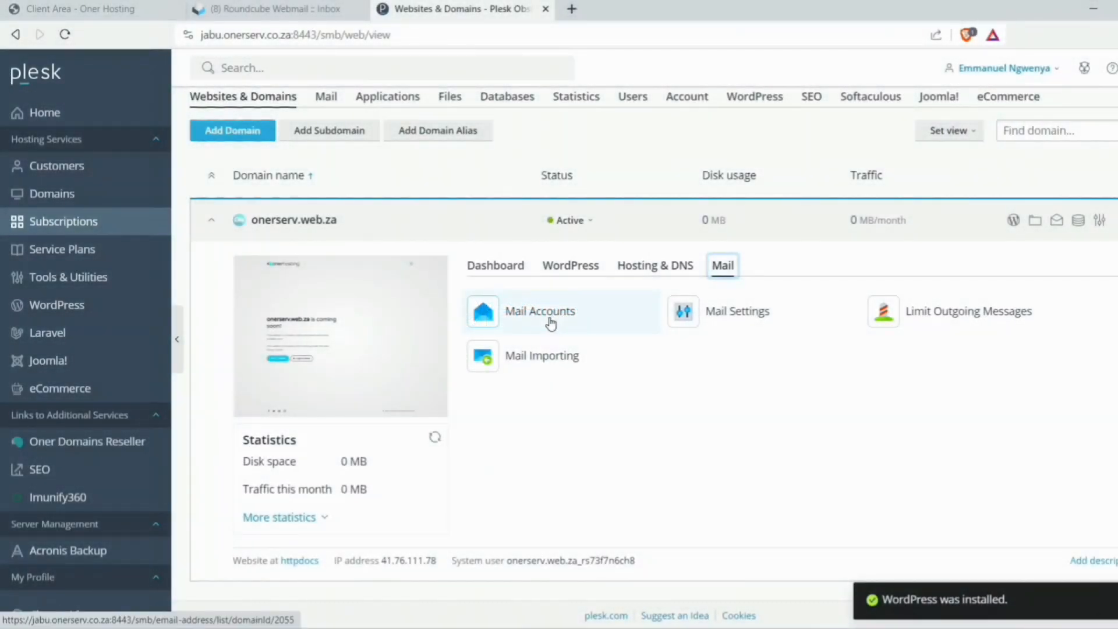
left_click(551, 324)
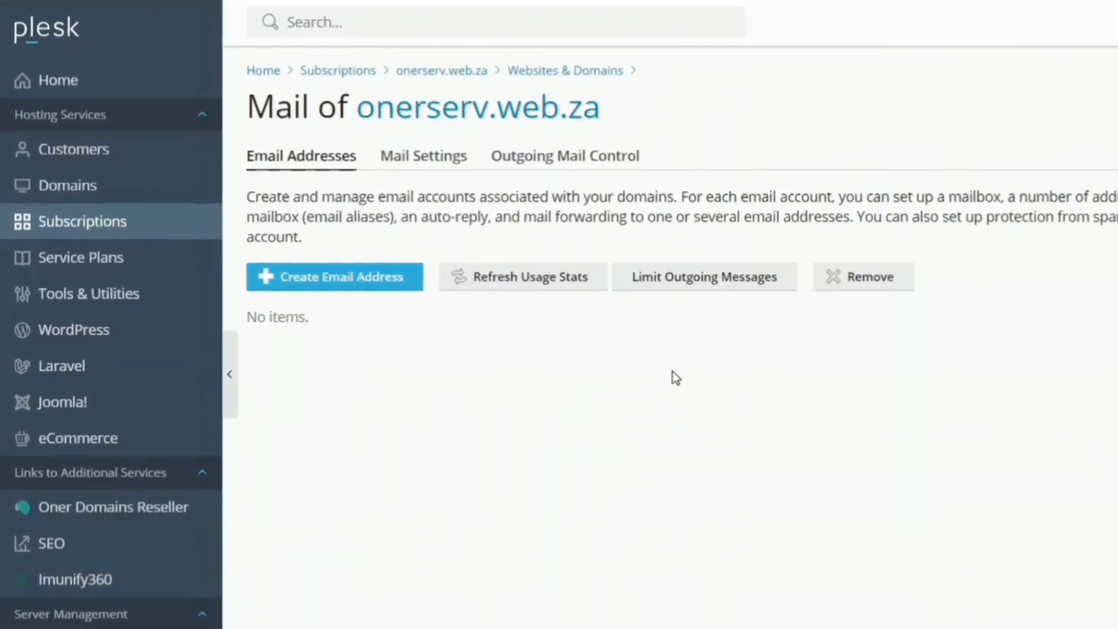
left_click(431, 321)
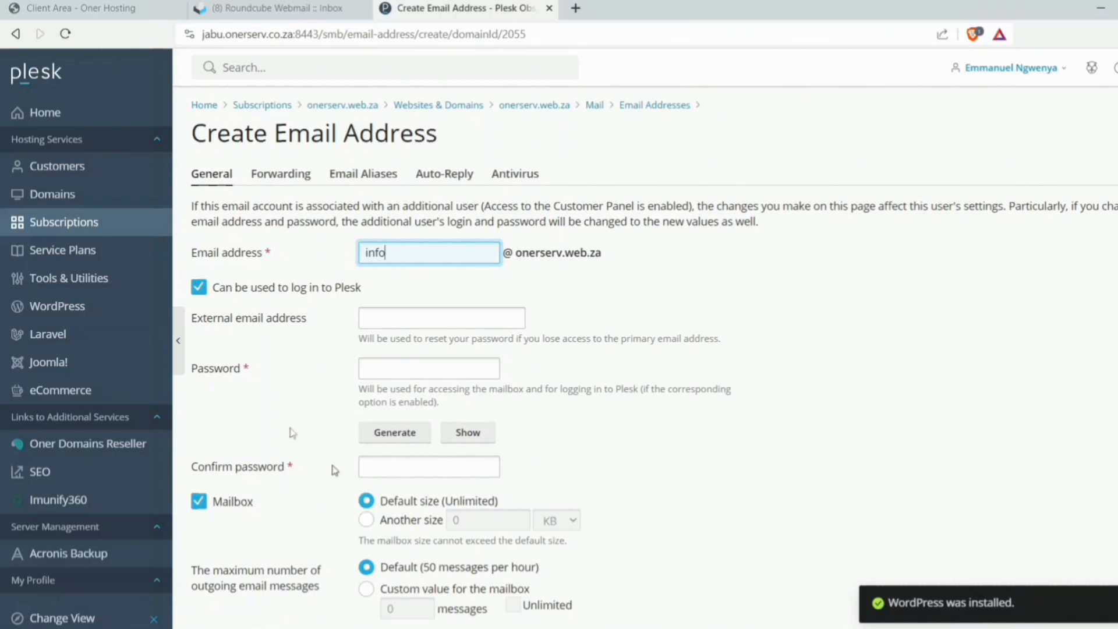
left_click(293, 291)
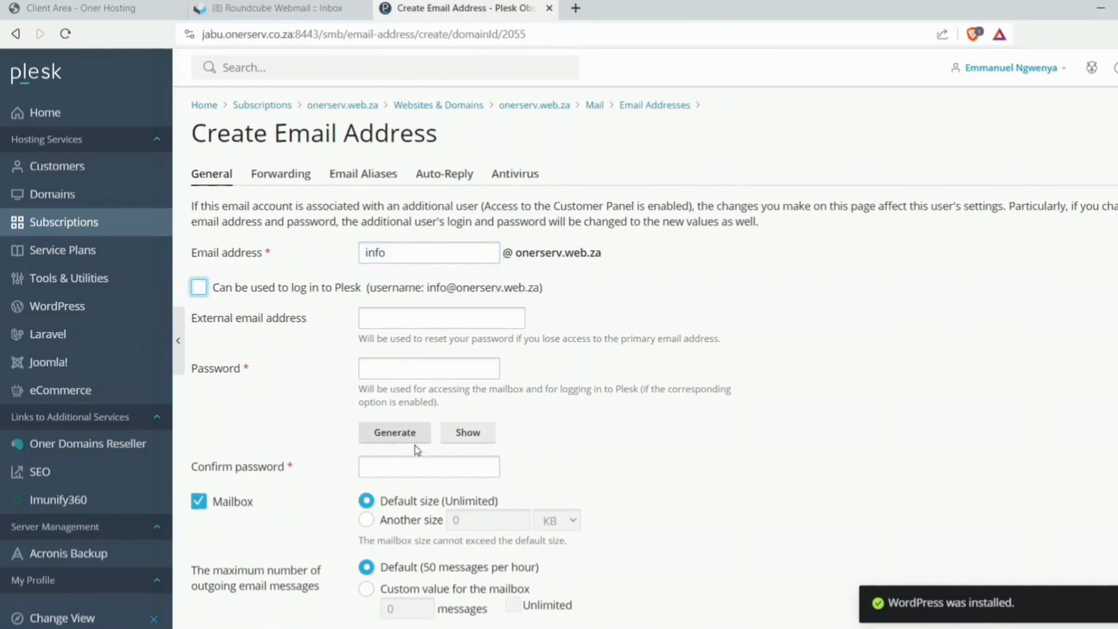
left_click(393, 432)
left_click(447, 434)
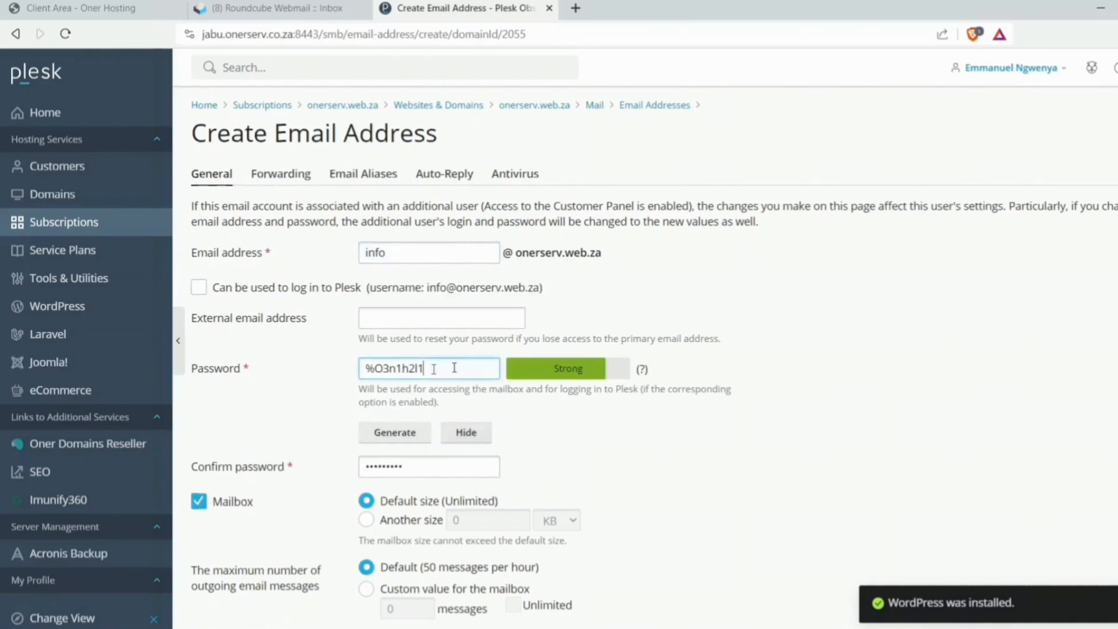
left_click_drag(444, 368, 302, 325)
key("ctrl+c")
scroll(658, 348, "down", 4)
left_click(629, 455)
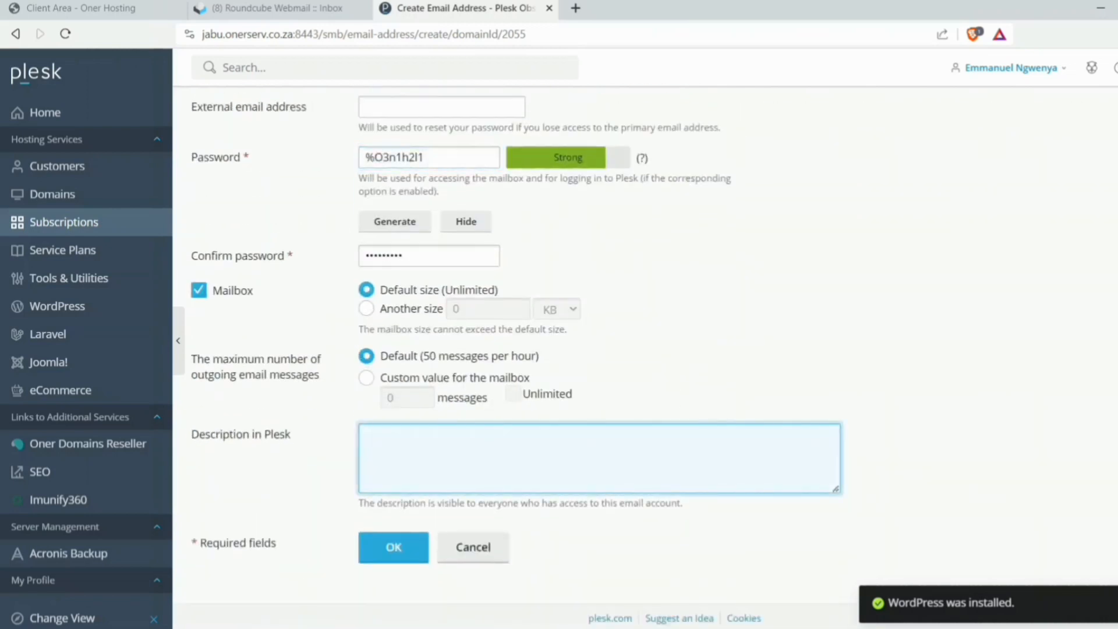
key("ctrl+v")
left_click(390, 546)
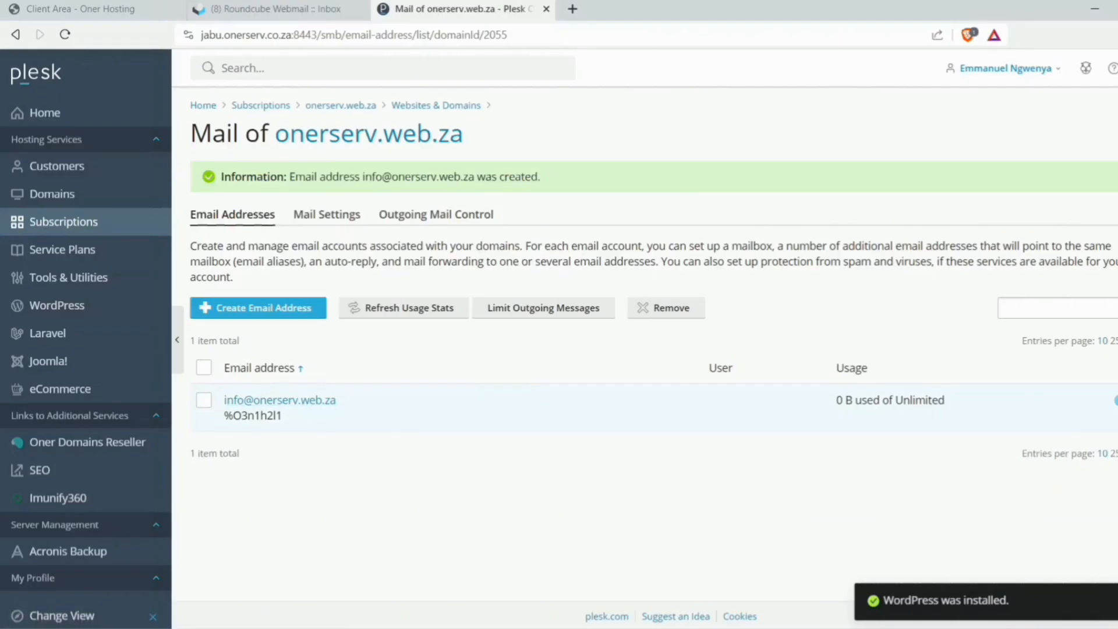
left_click(1114, 401)
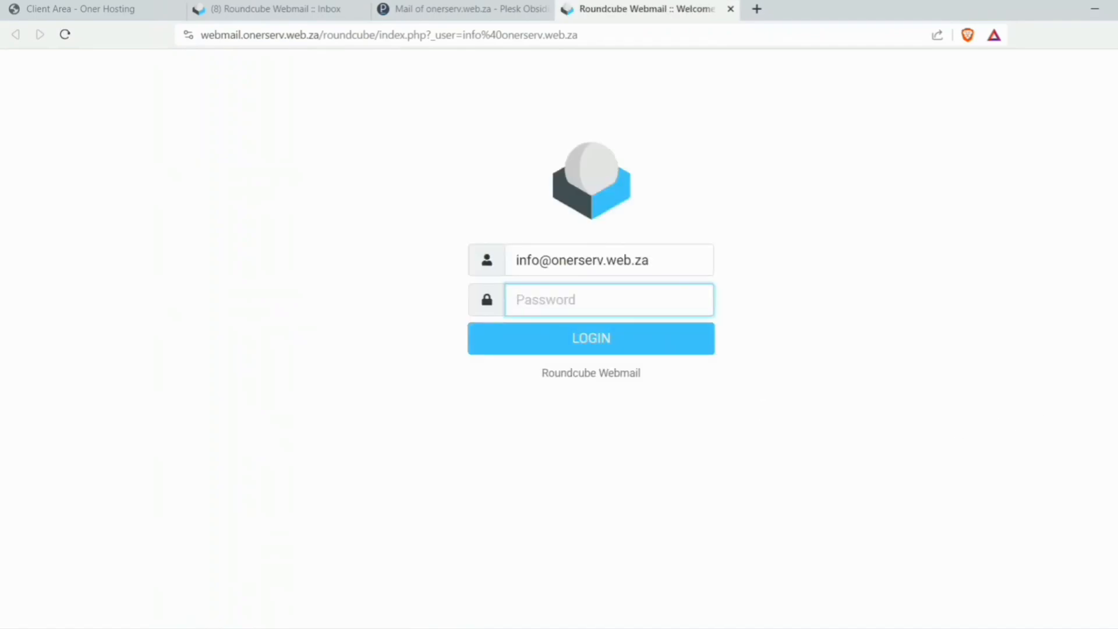
right_click(568, 304)
left_click(622, 444)
left_click(567, 347)
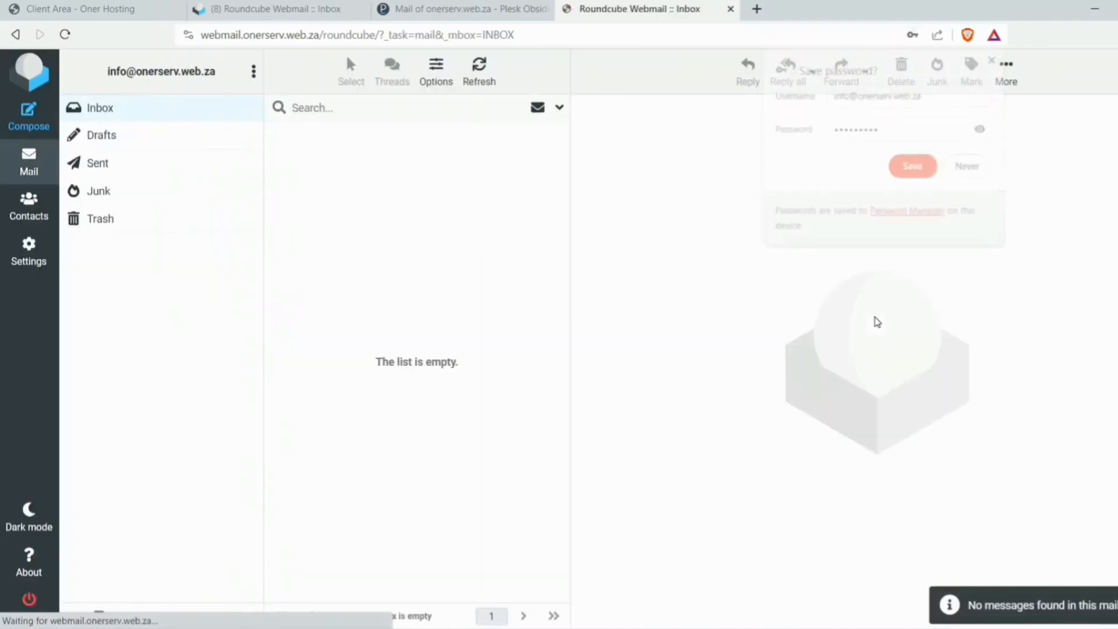
left_click(982, 164)
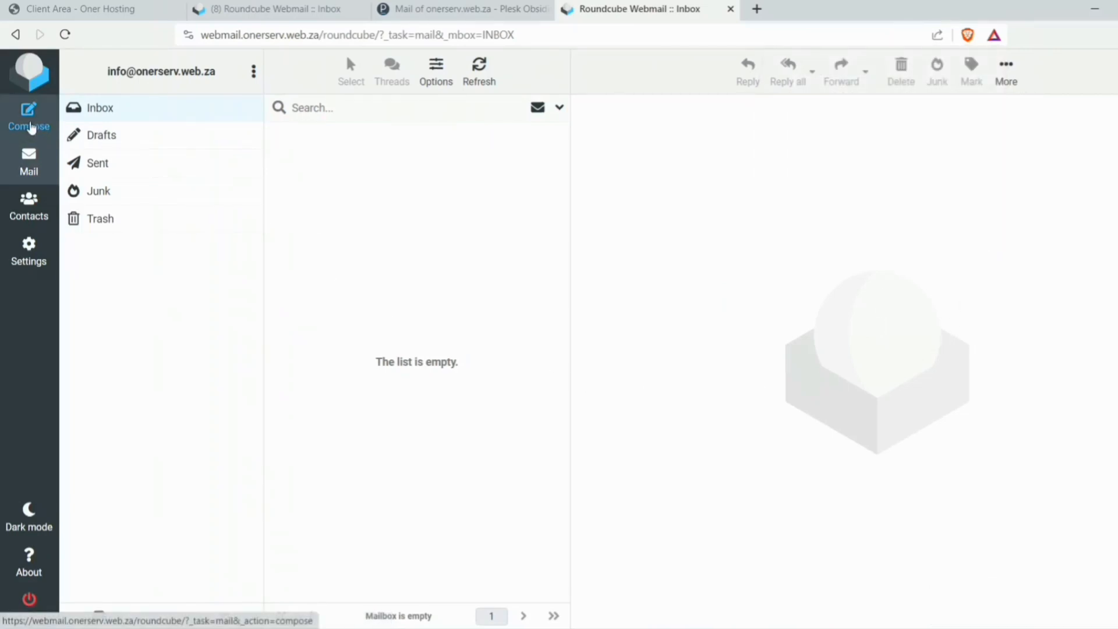
- Send 'Making a test' with body 'The test is now here.' to the admin address
left_click(29, 125)
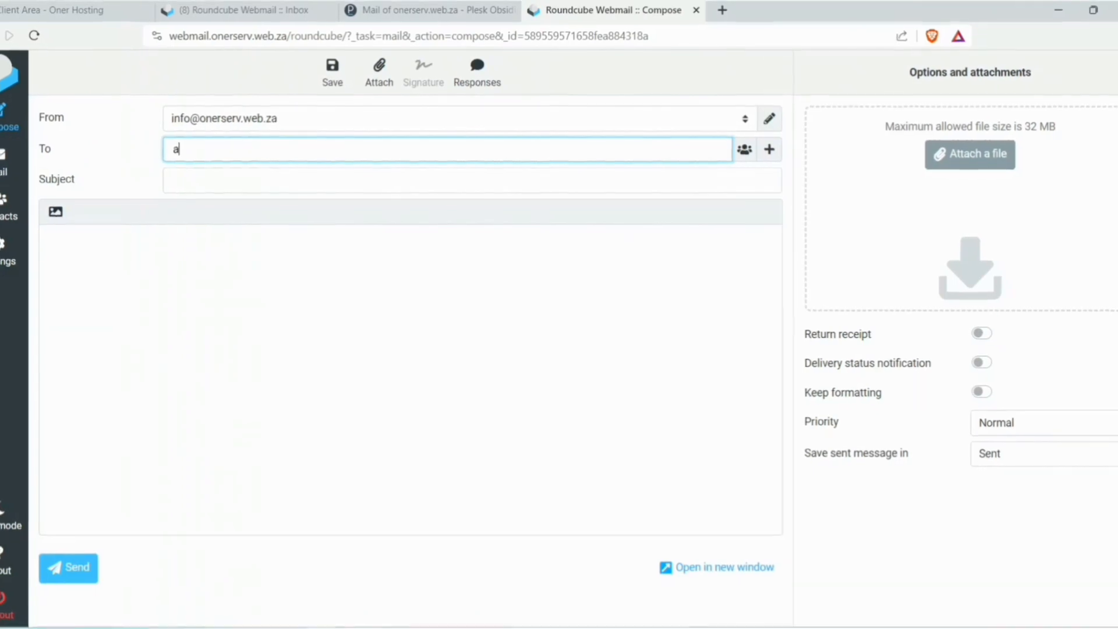
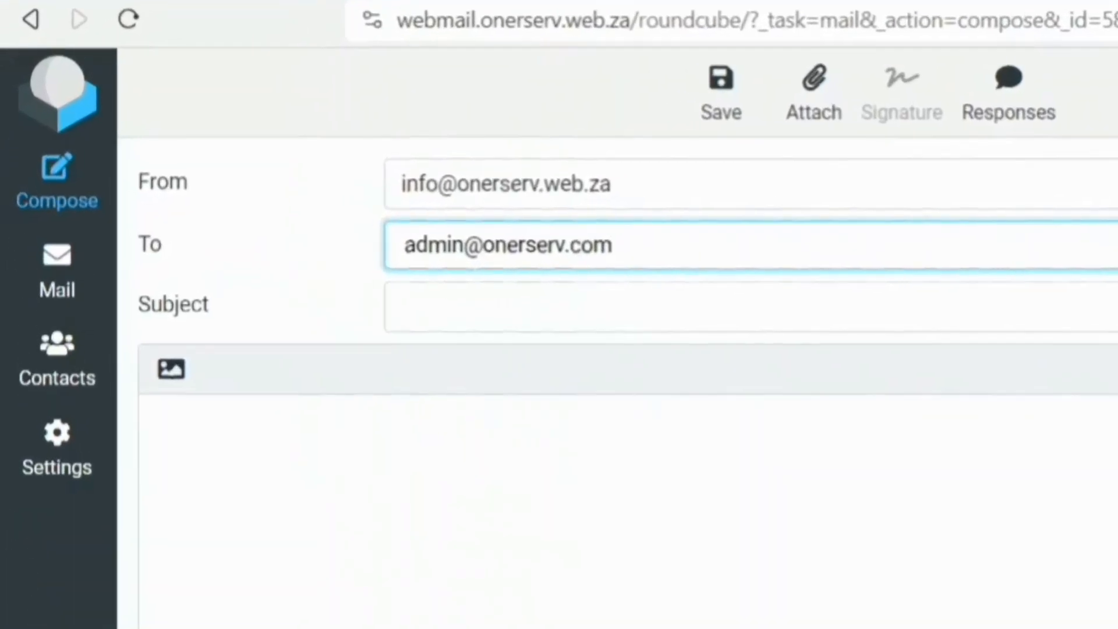
key("Tab")
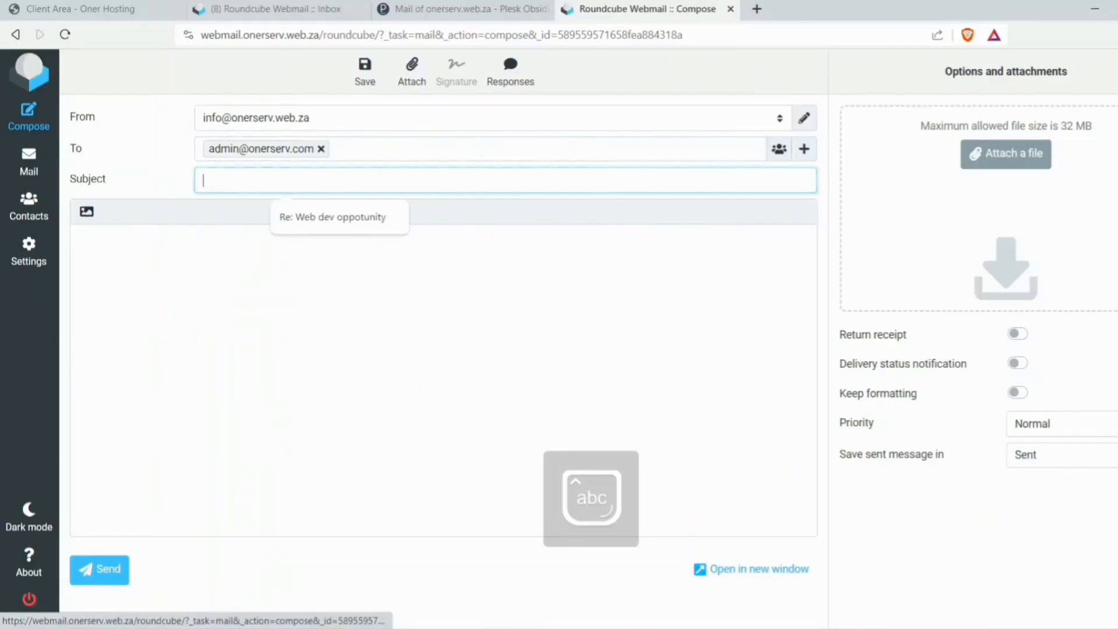
type("Making")
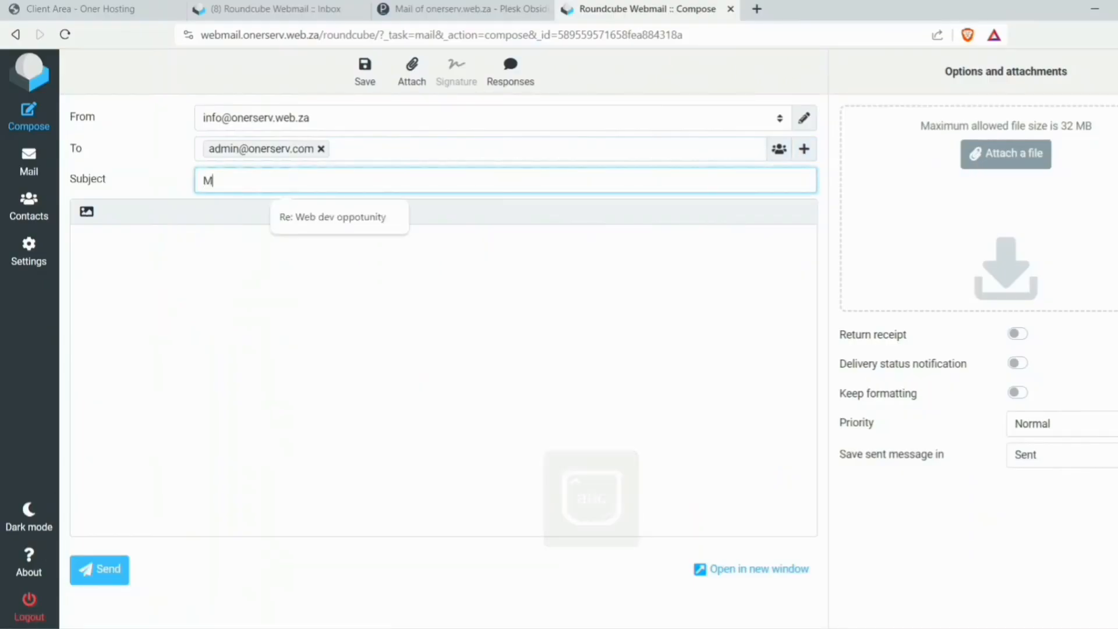
key("Tab")
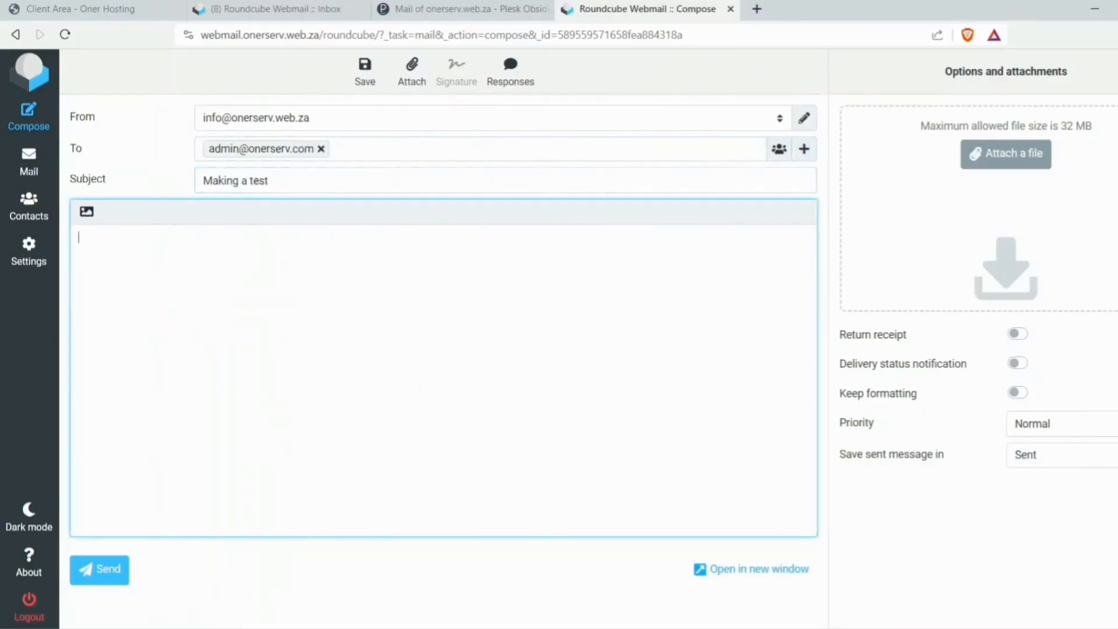
type("The test is now here.")
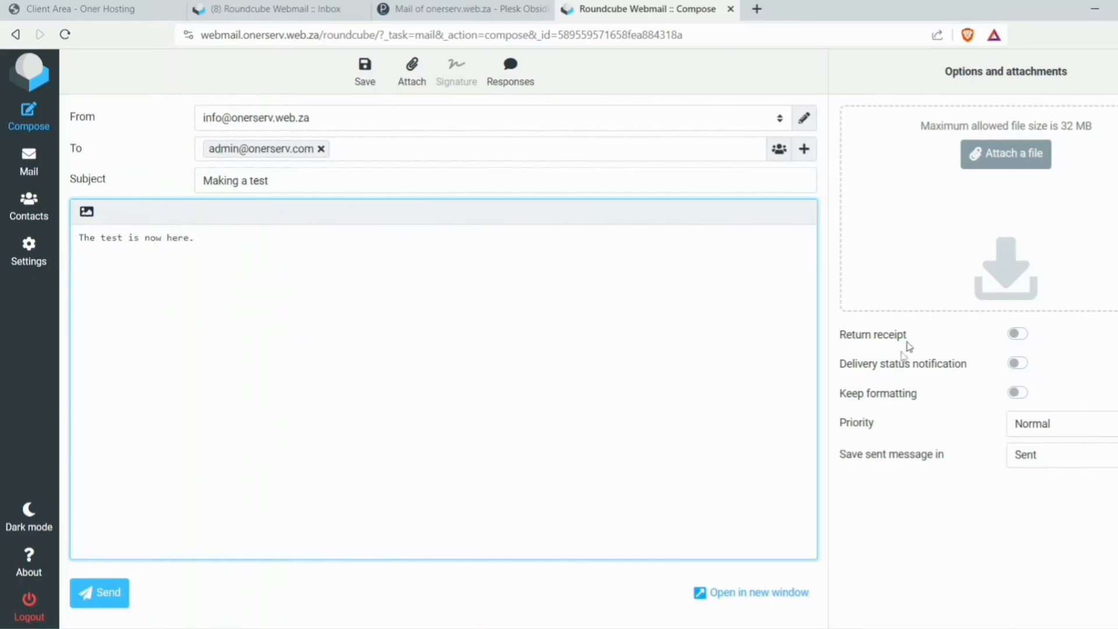
left_click(102, 588)
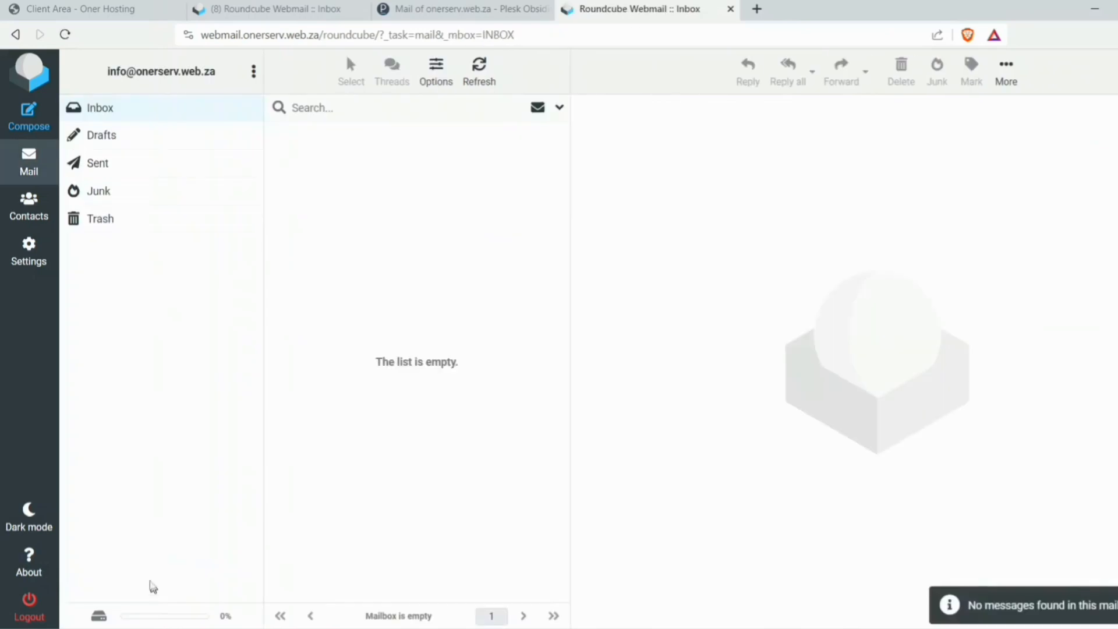
- Confirm the message was sent, then reply 'Received' from the admin mailbox
left_click(97, 163)
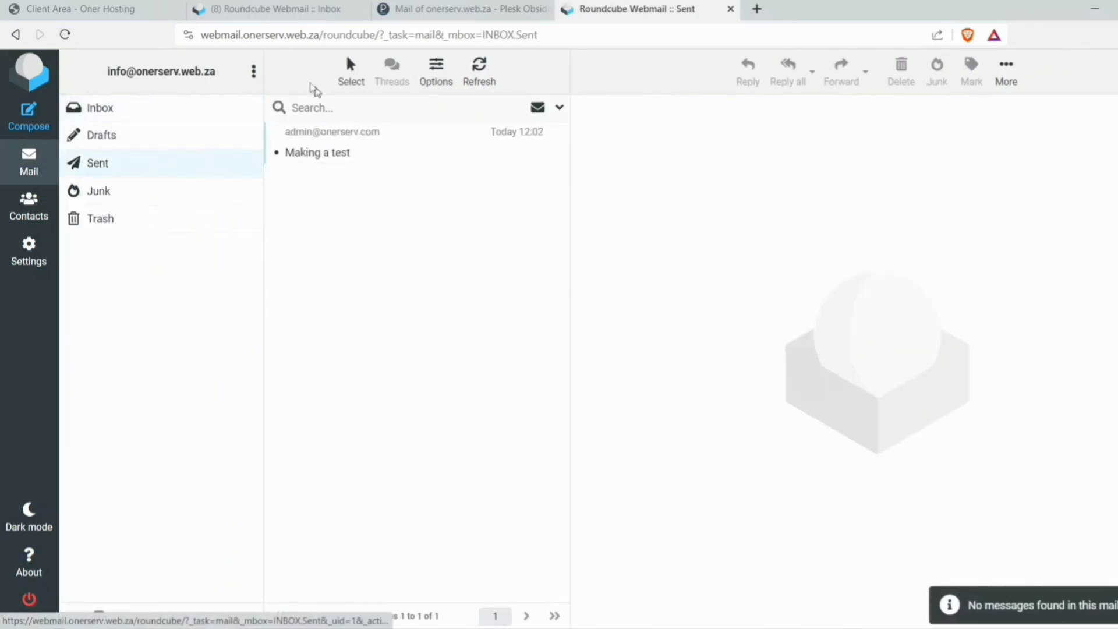
left_click(269, 13)
left_click(379, 145)
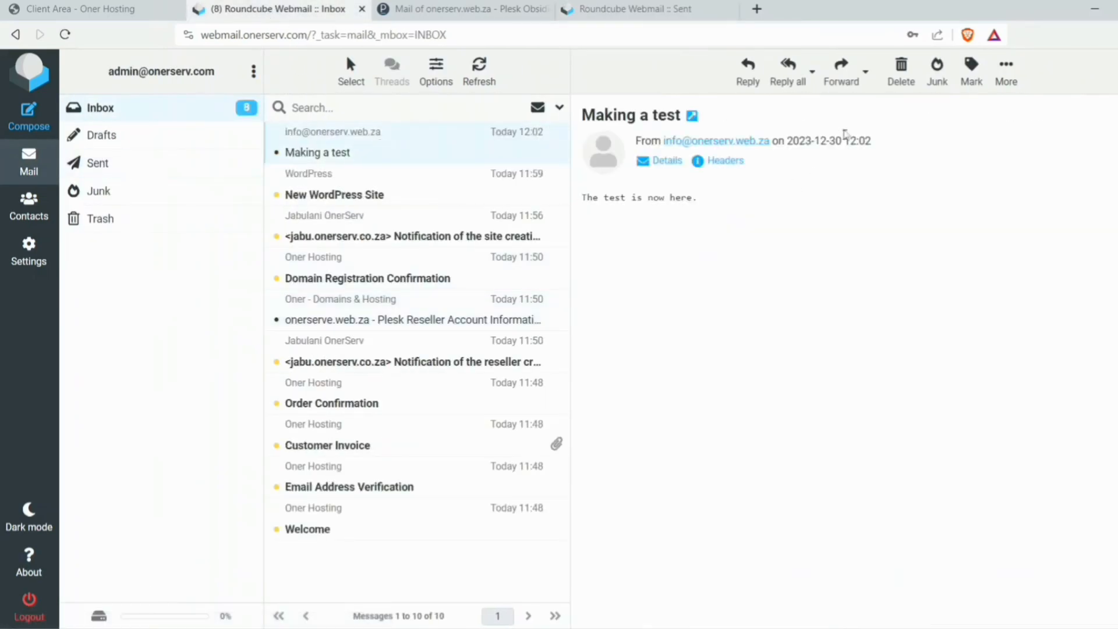
left_click(747, 71)
type("Received")
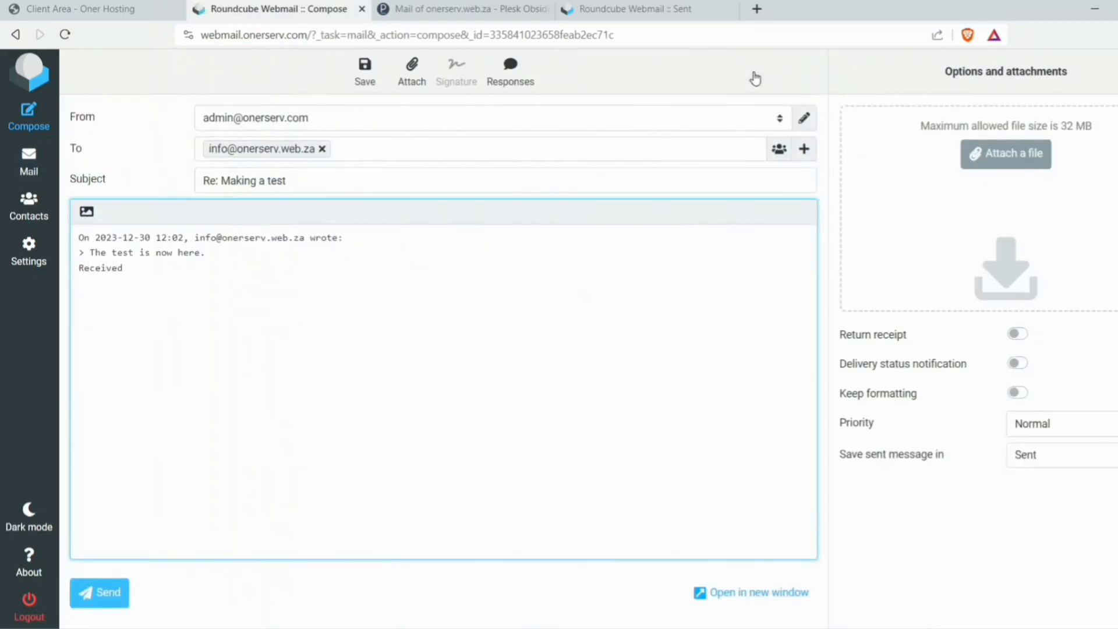
left_click(98, 593)
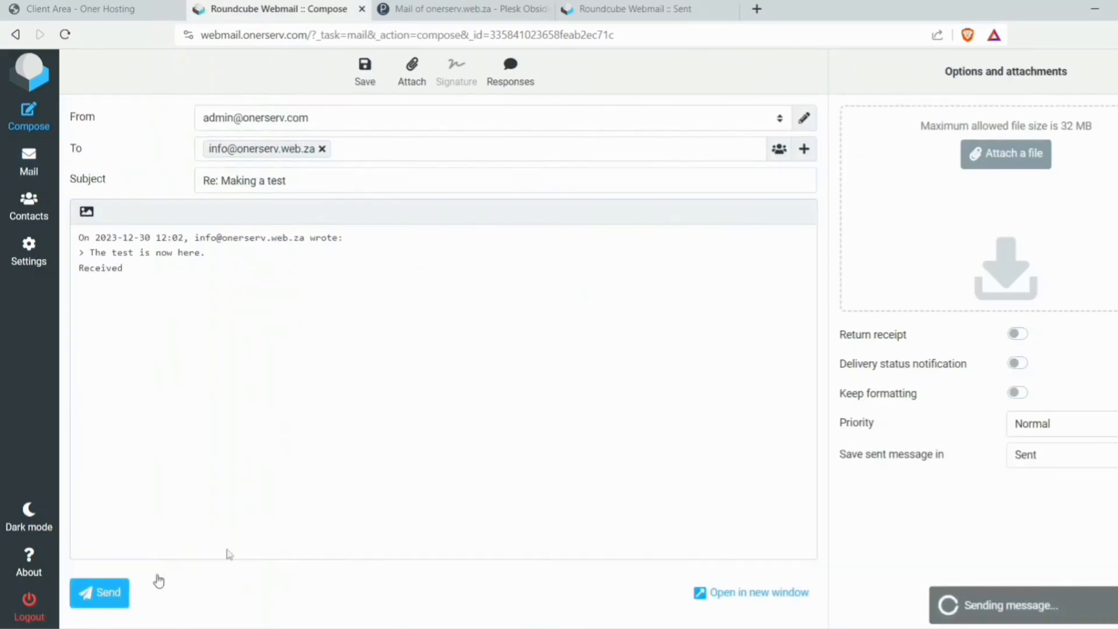
- Refresh the info inbox, read the 'Re: Making a test' reply, and close webmail
left_click(621, 11)
left_click(492, 88)
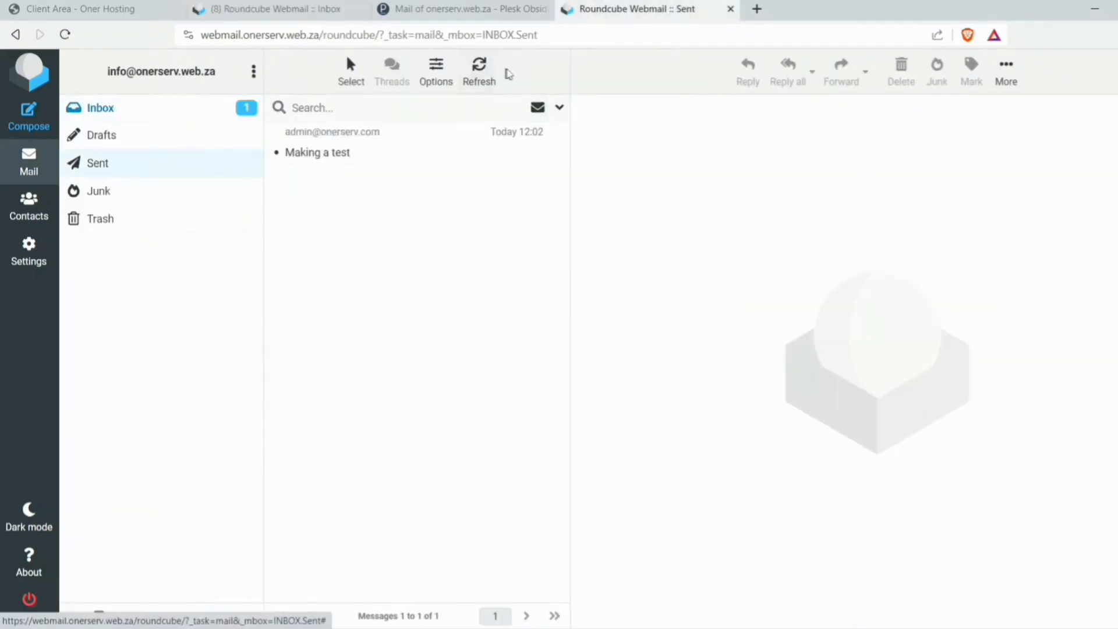
left_click(160, 109)
left_click(437, 152)
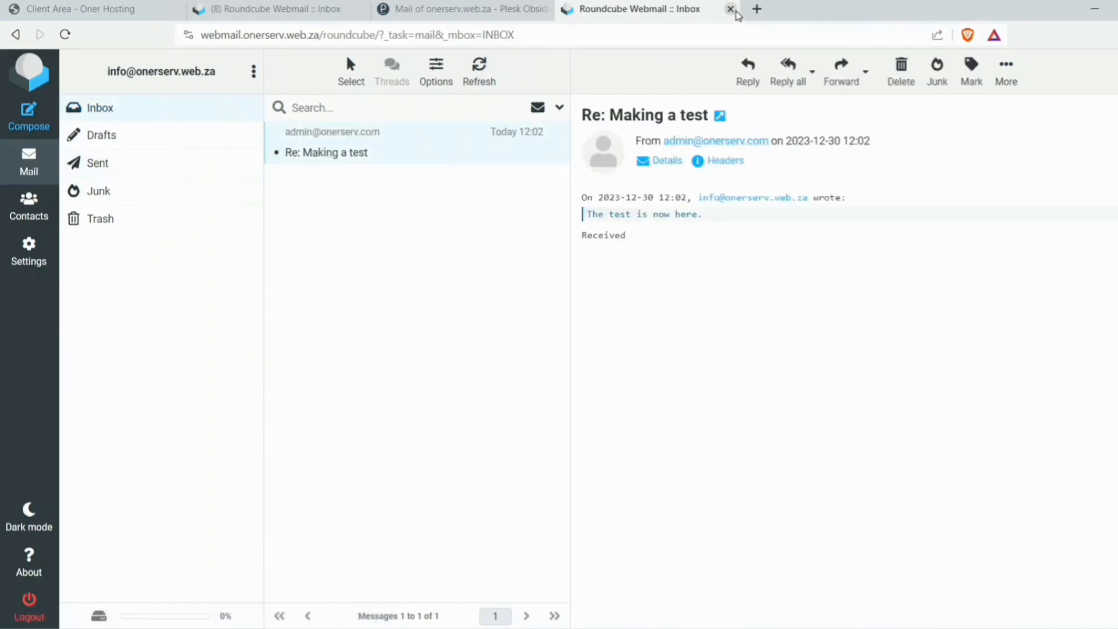
left_click(730, 9)
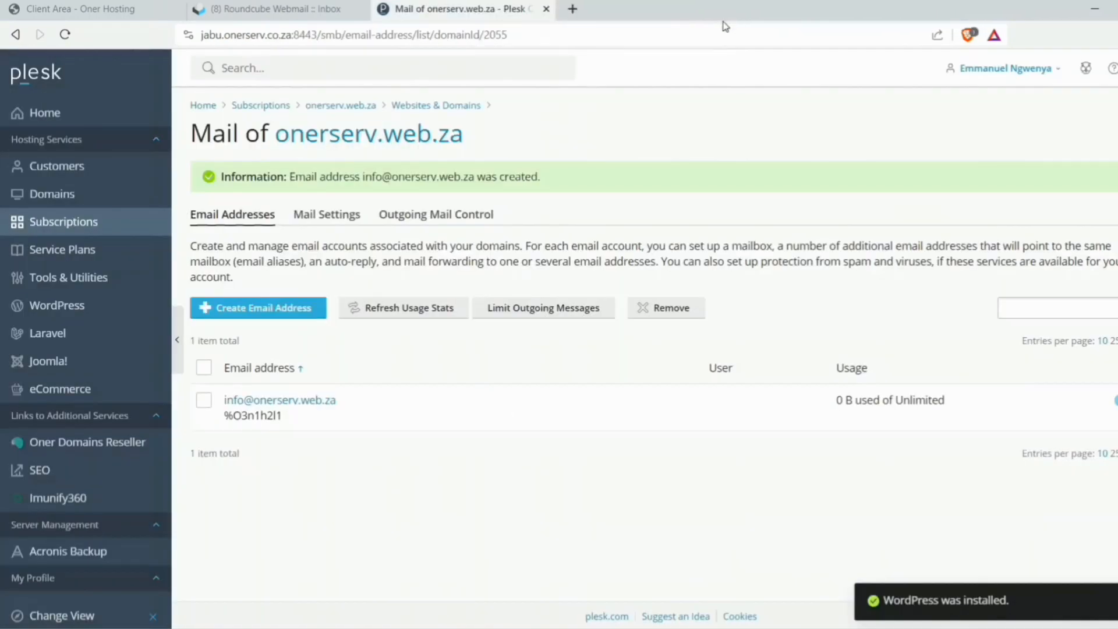
- Go through Subscriptions back to the Plesk Home overview
left_click(50, 224)
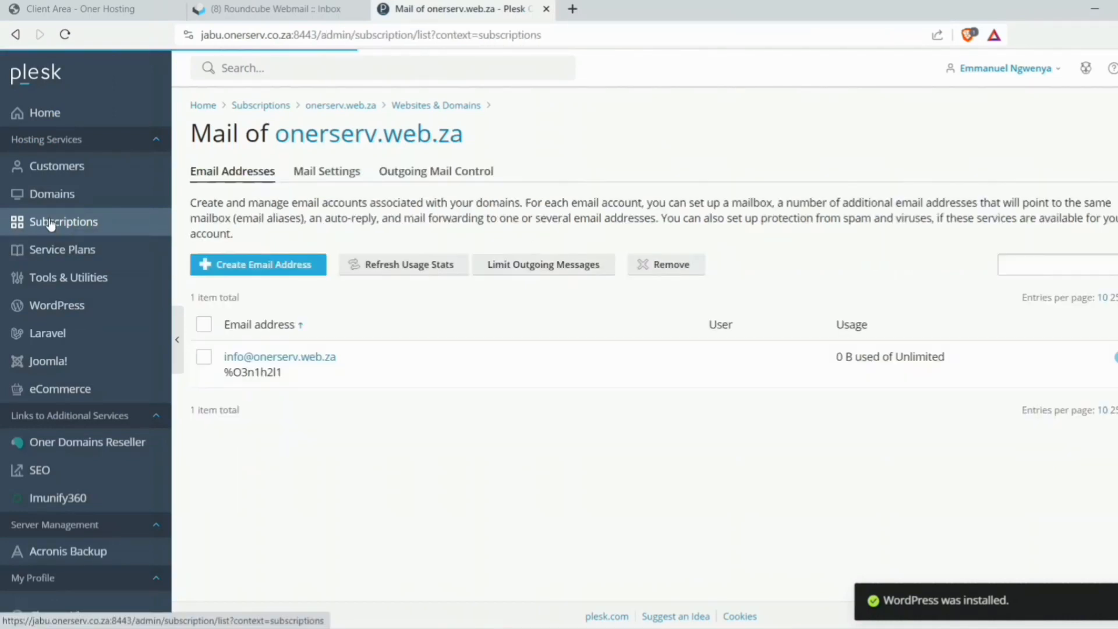
left_click(87, 121)
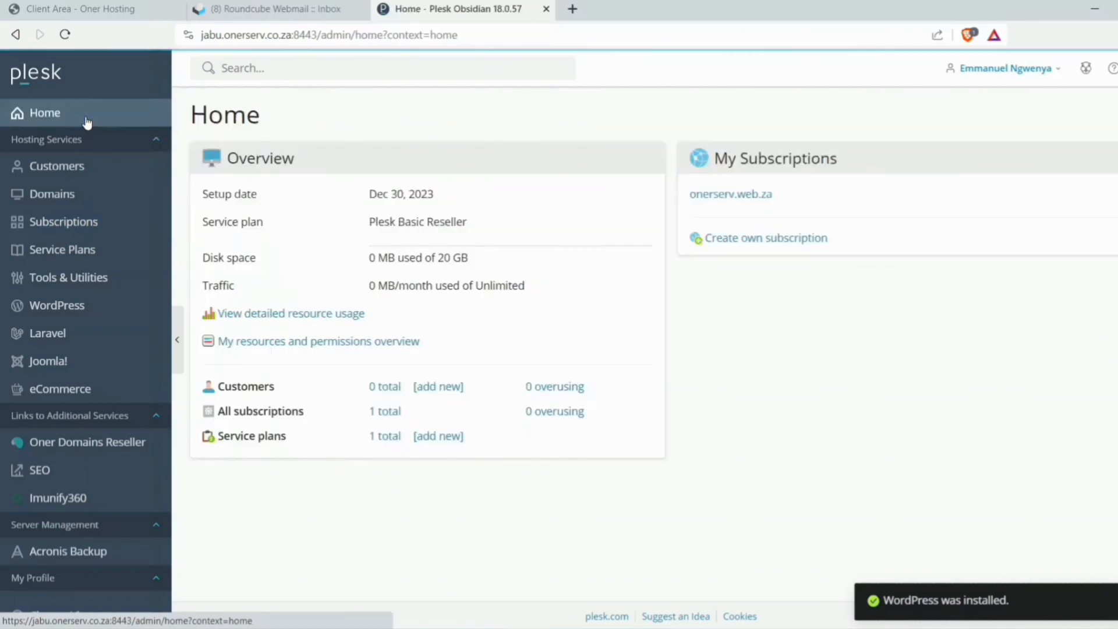